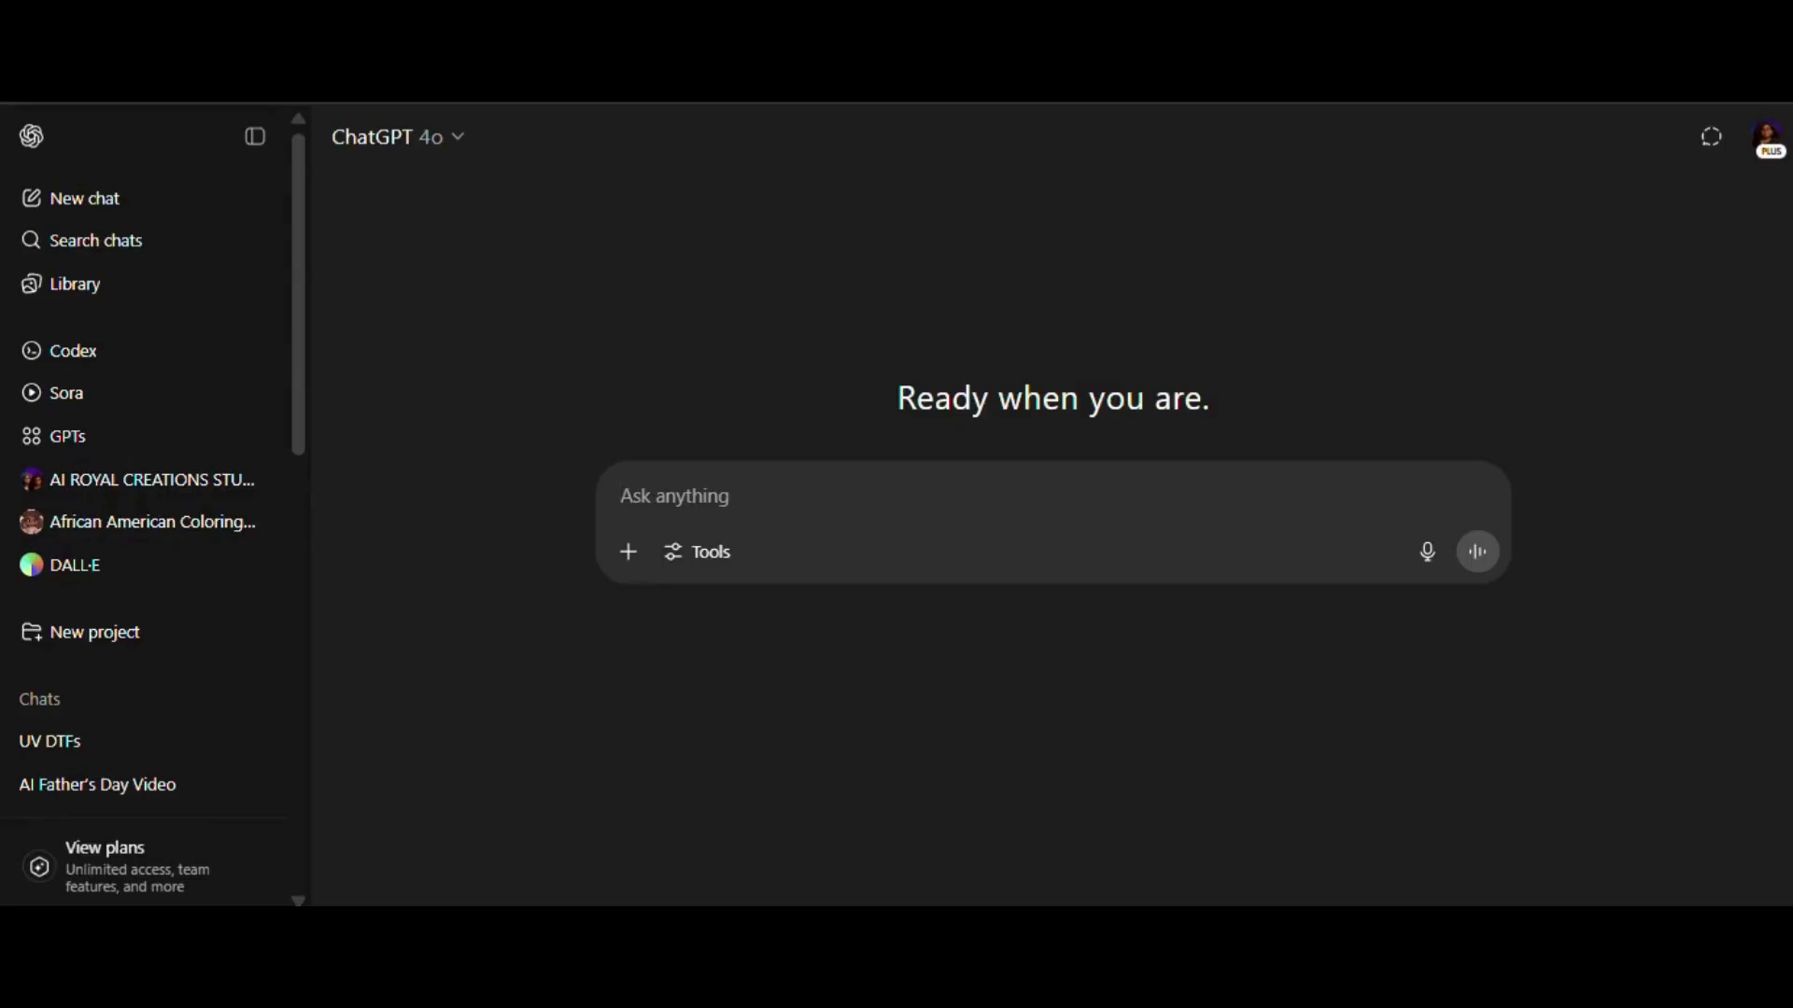
Paste the saved request for a black-and-gold luxury office portrait prompt and send it
key(super+v)
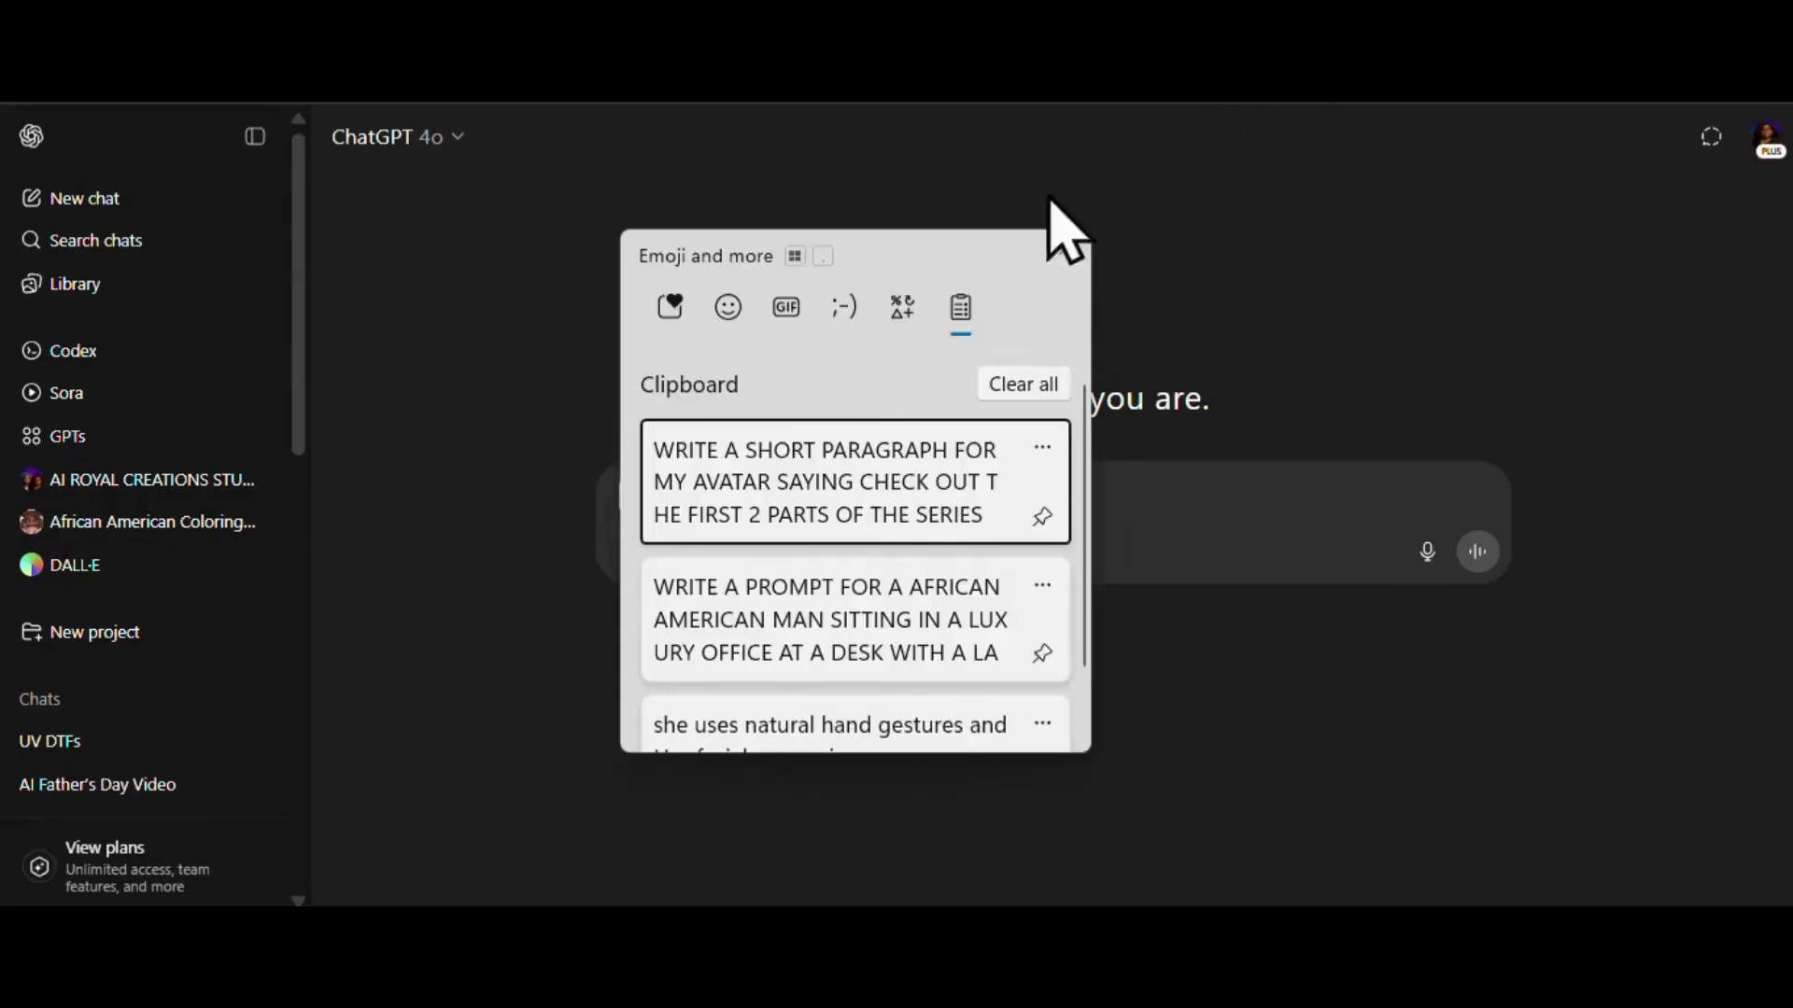
scroll(835, 500, down, 1)
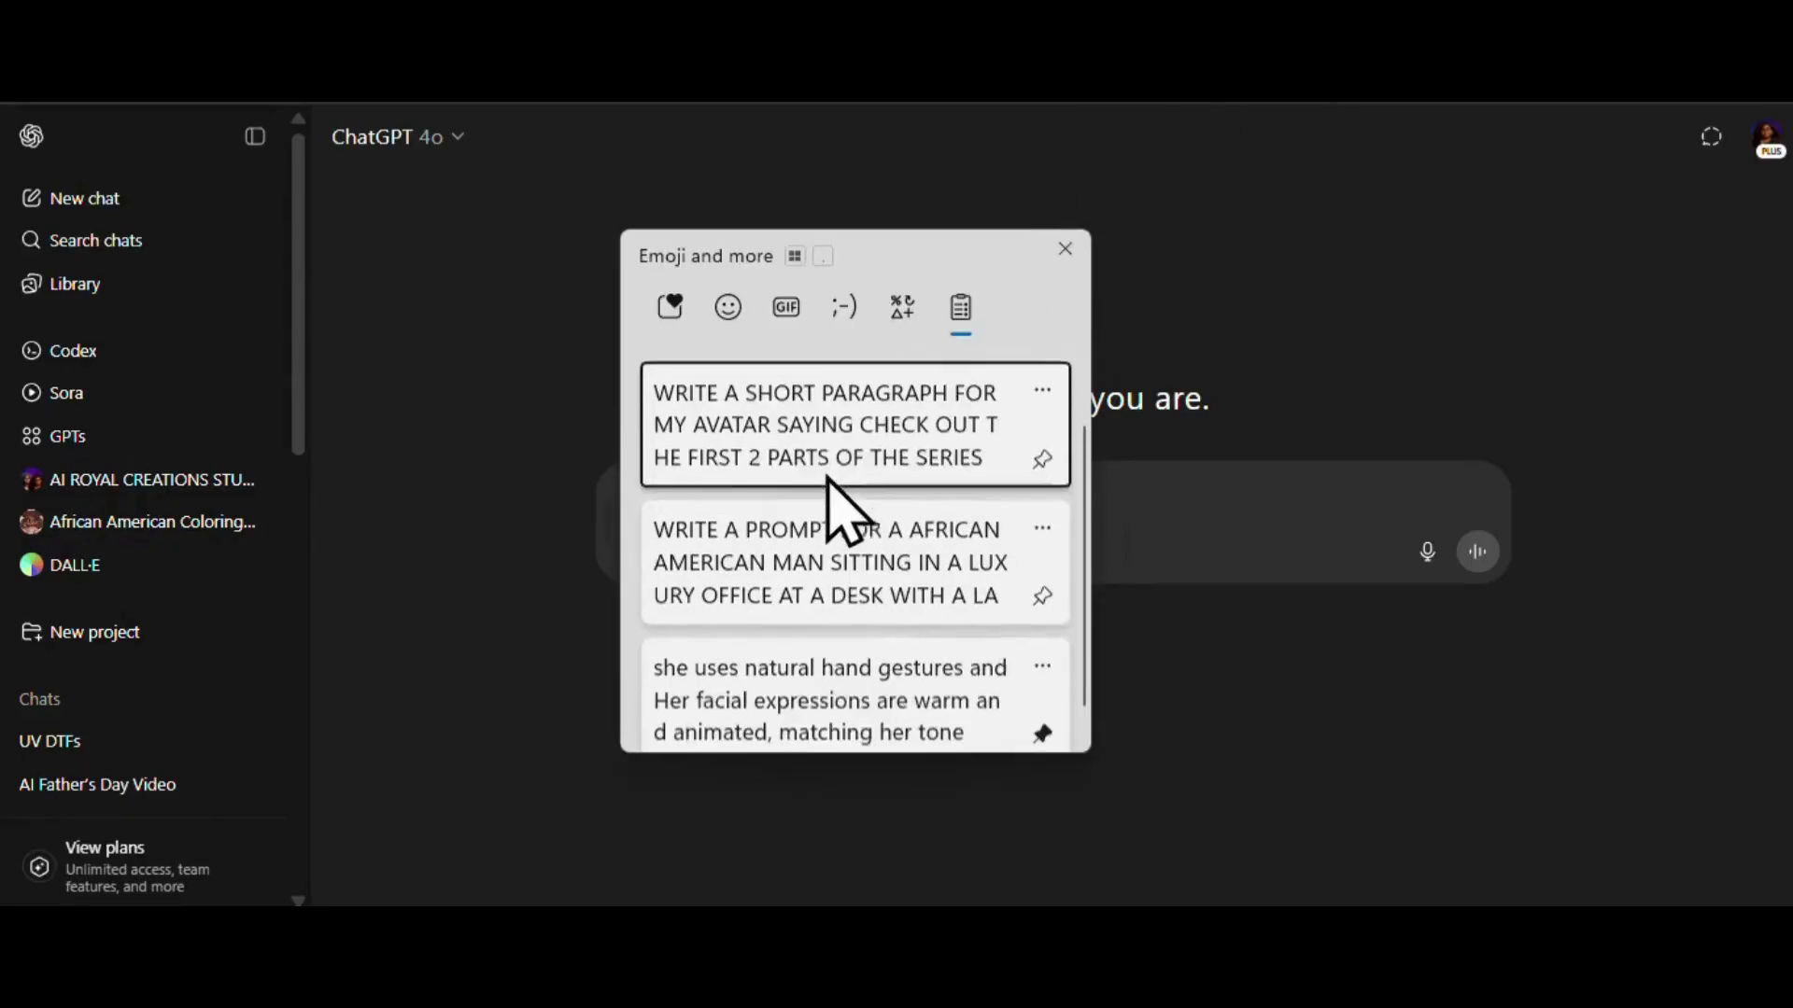
click(838, 556)
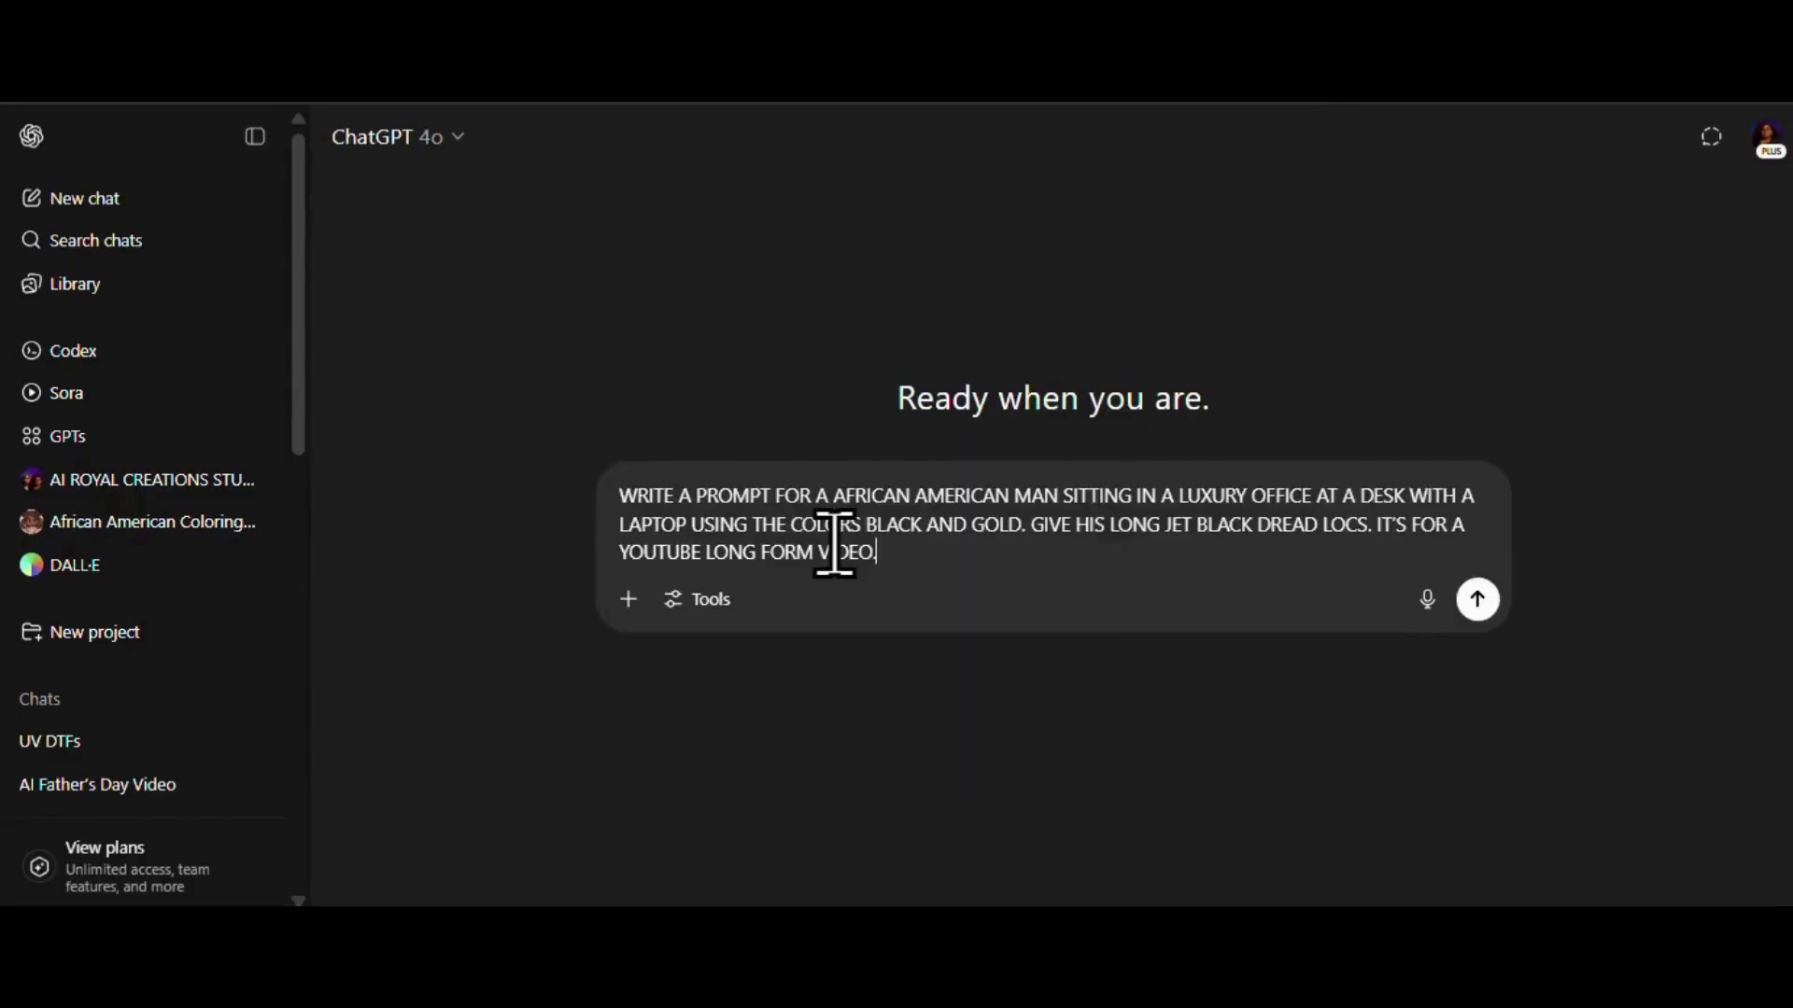
key(Return)
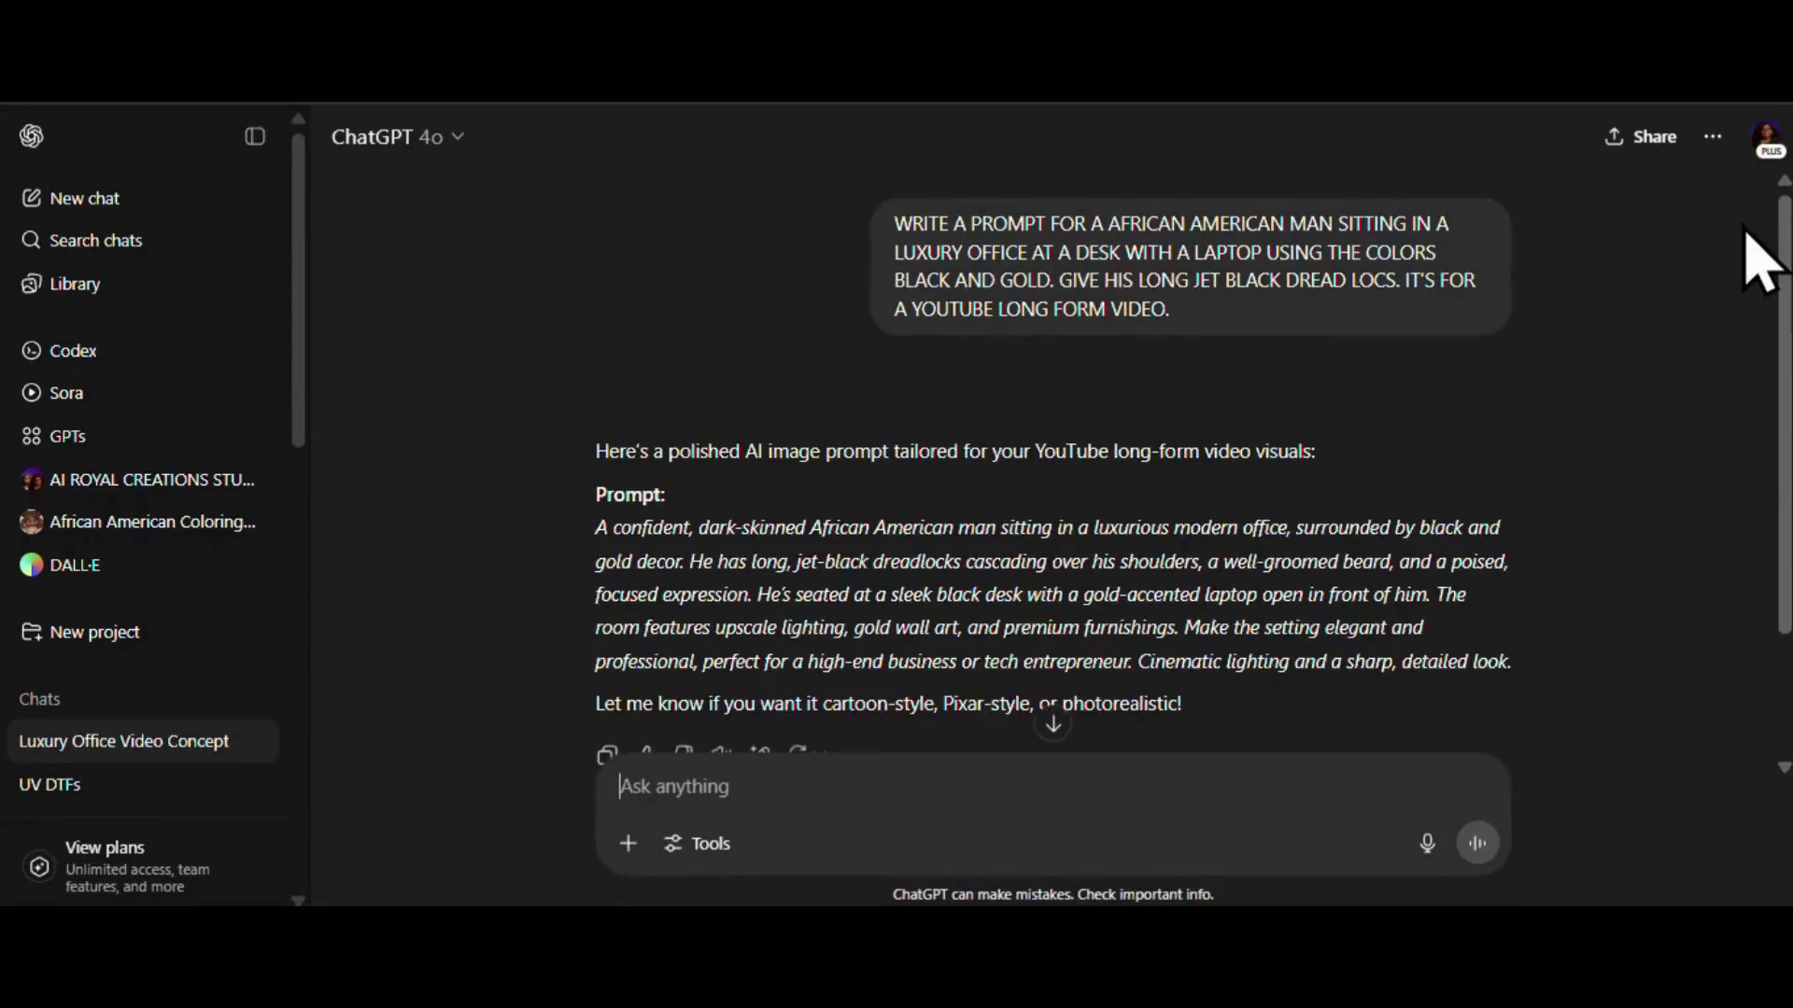
scroll(1692, 282, down, 3)
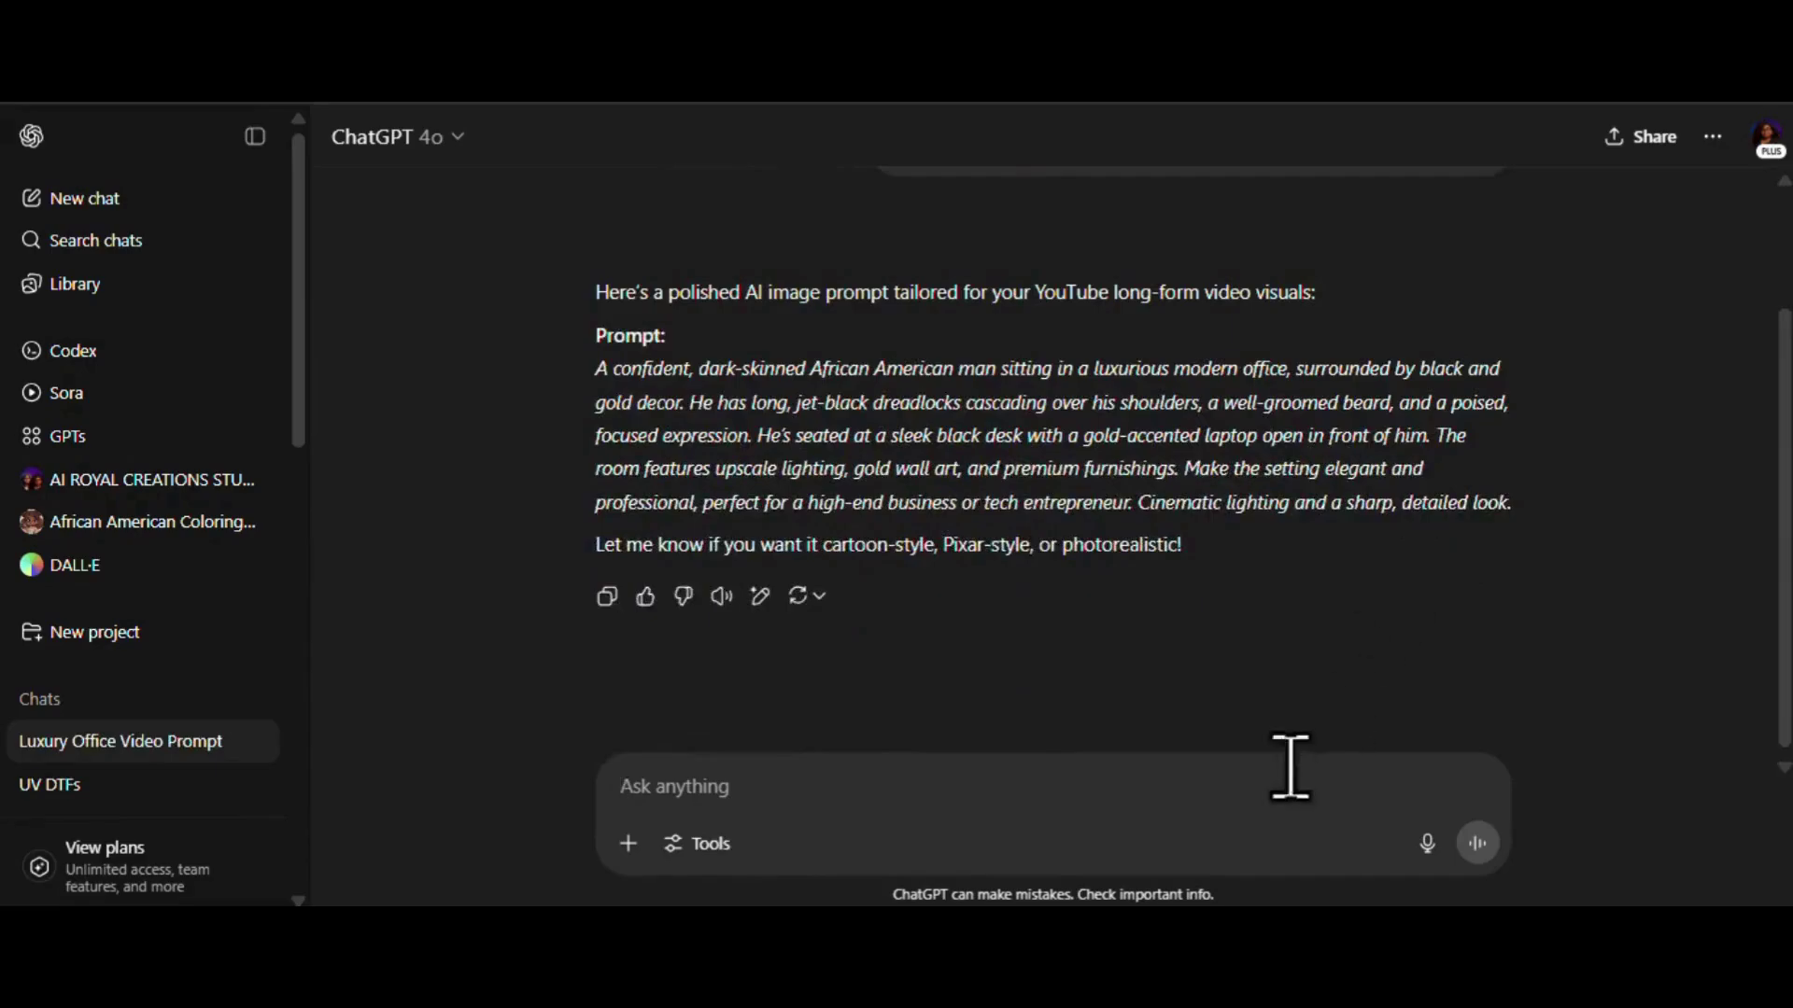
Ask ChatGPT to 'CREATE THE ABOVE AND MAKE IT WIDESCREEN' and get two image versions
text(CREATE T)
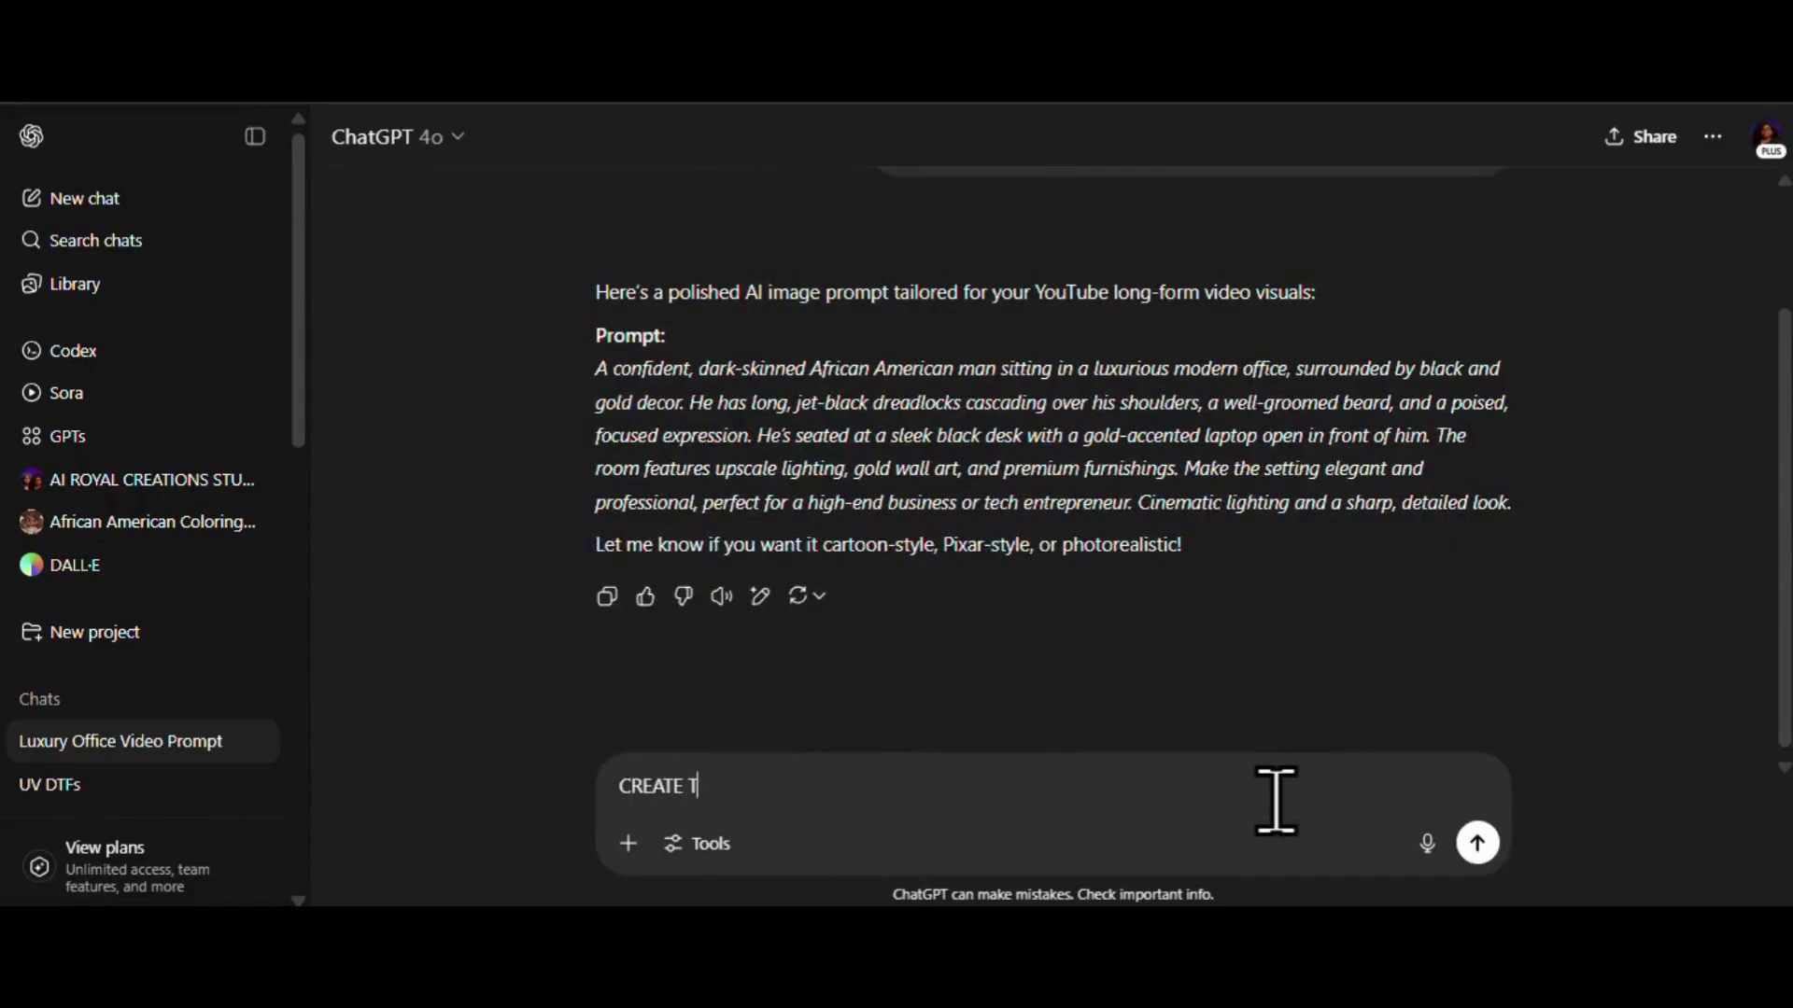
text(HE ABOVE AND MAKE IT WIDESCREEN)
key(Return)
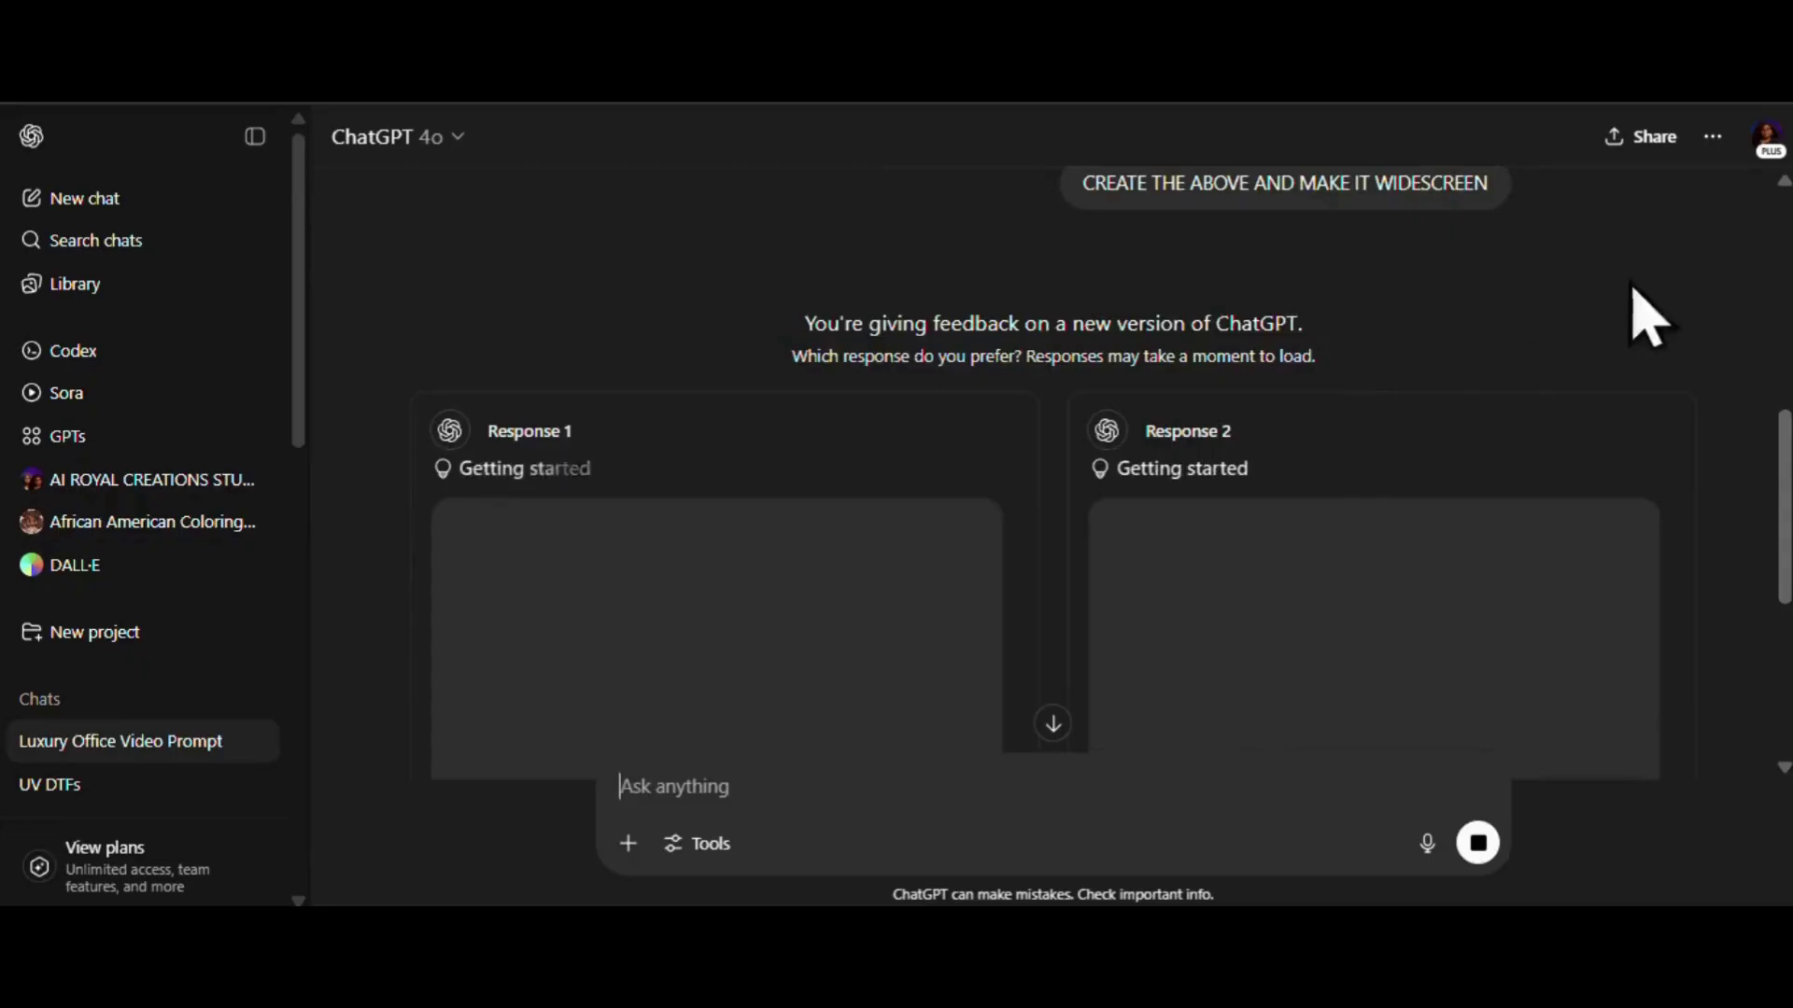
scroll(1695, 316, down, 4)
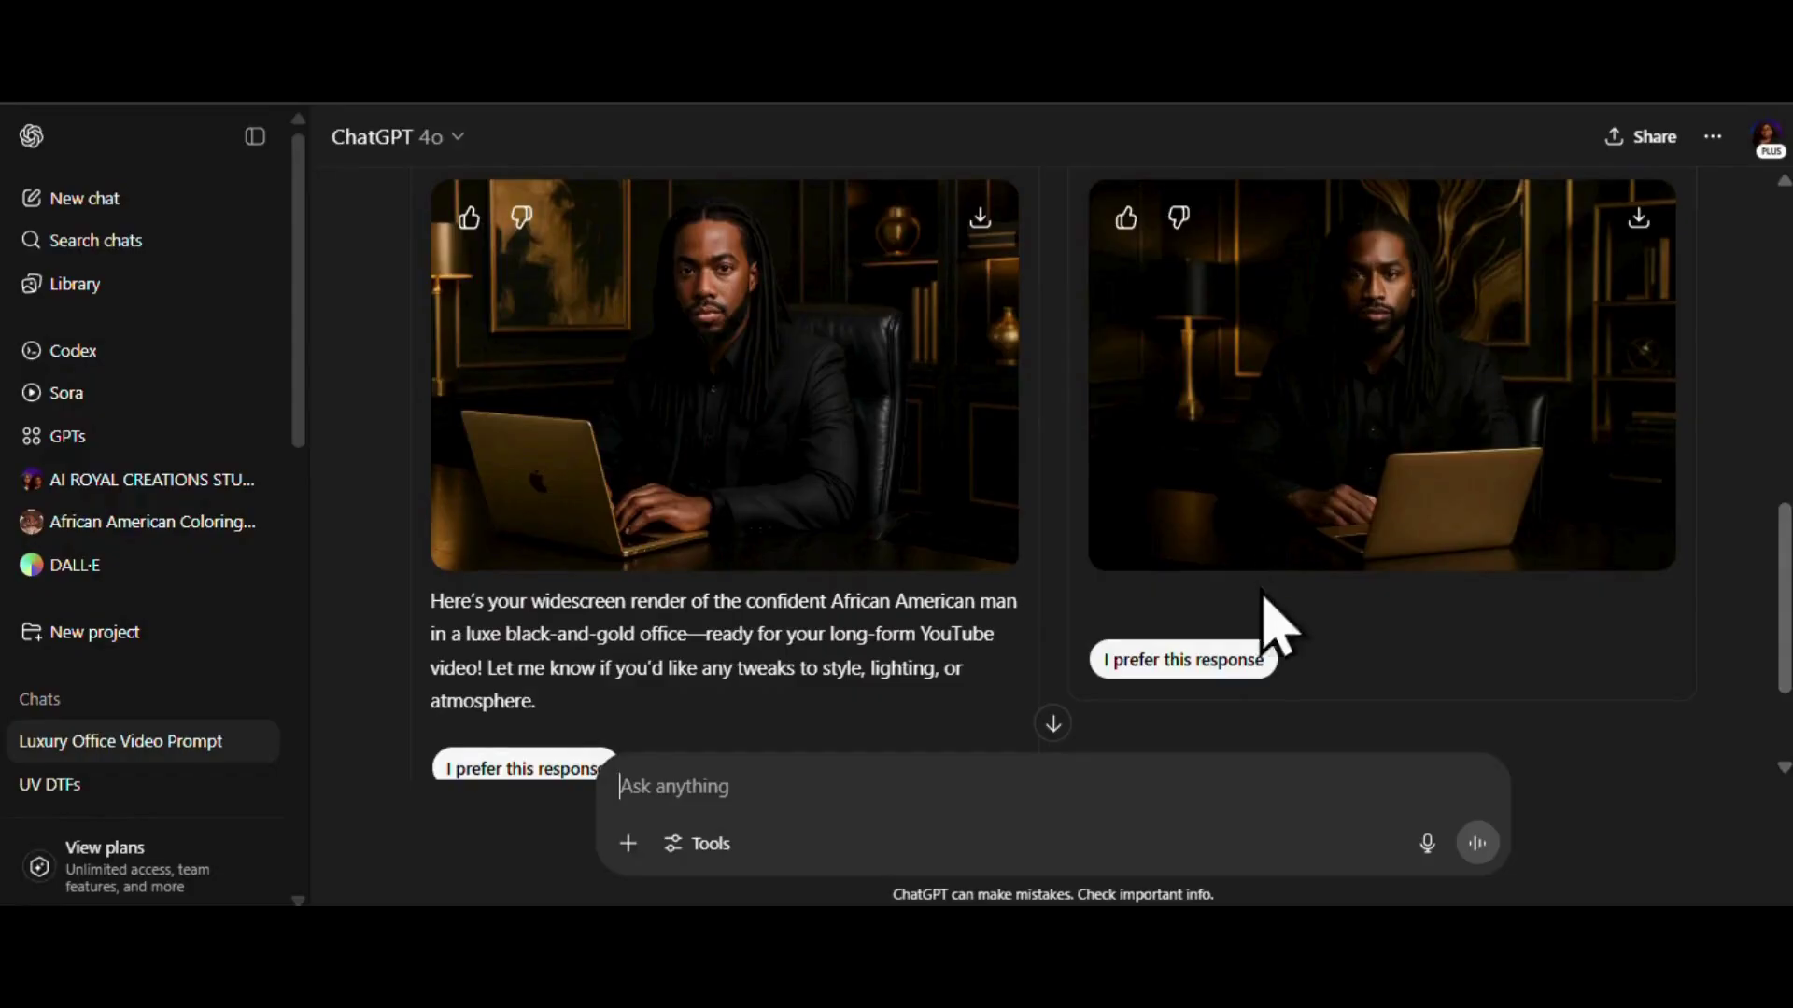
Prefer Response 2's image, then ask ChatGPT to give him a diamond stud earring
click(1214, 661)
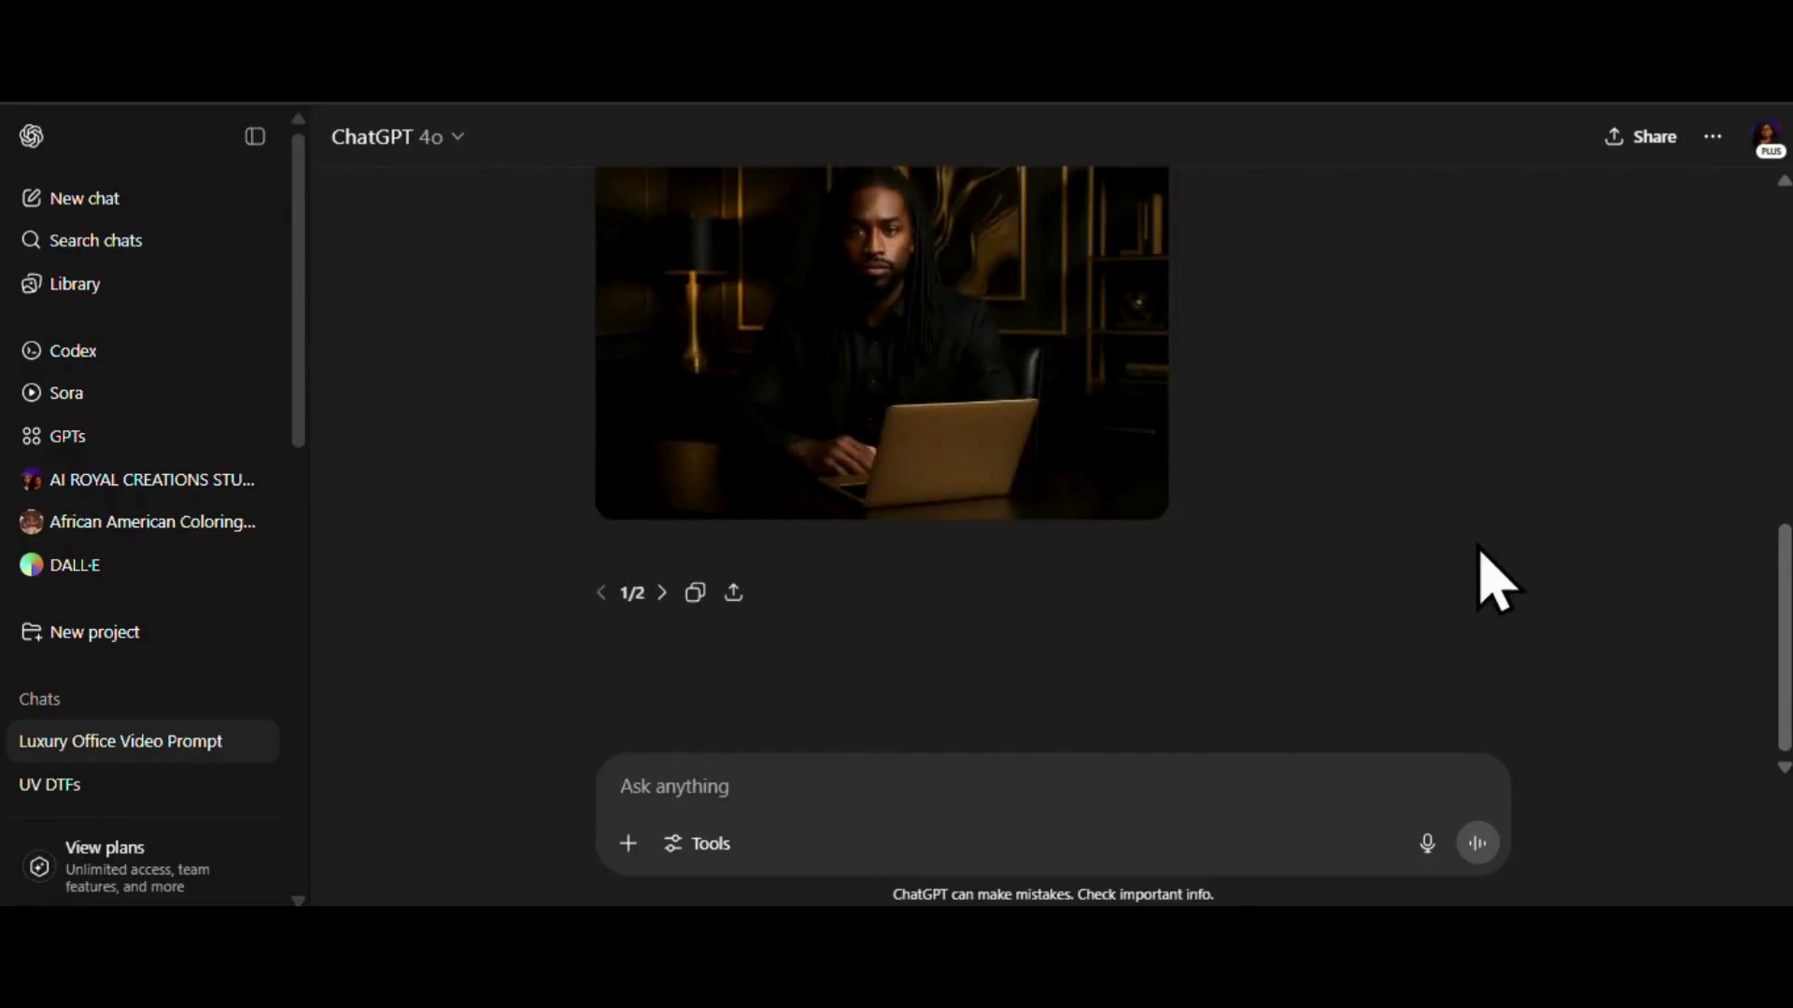
click(1249, 802)
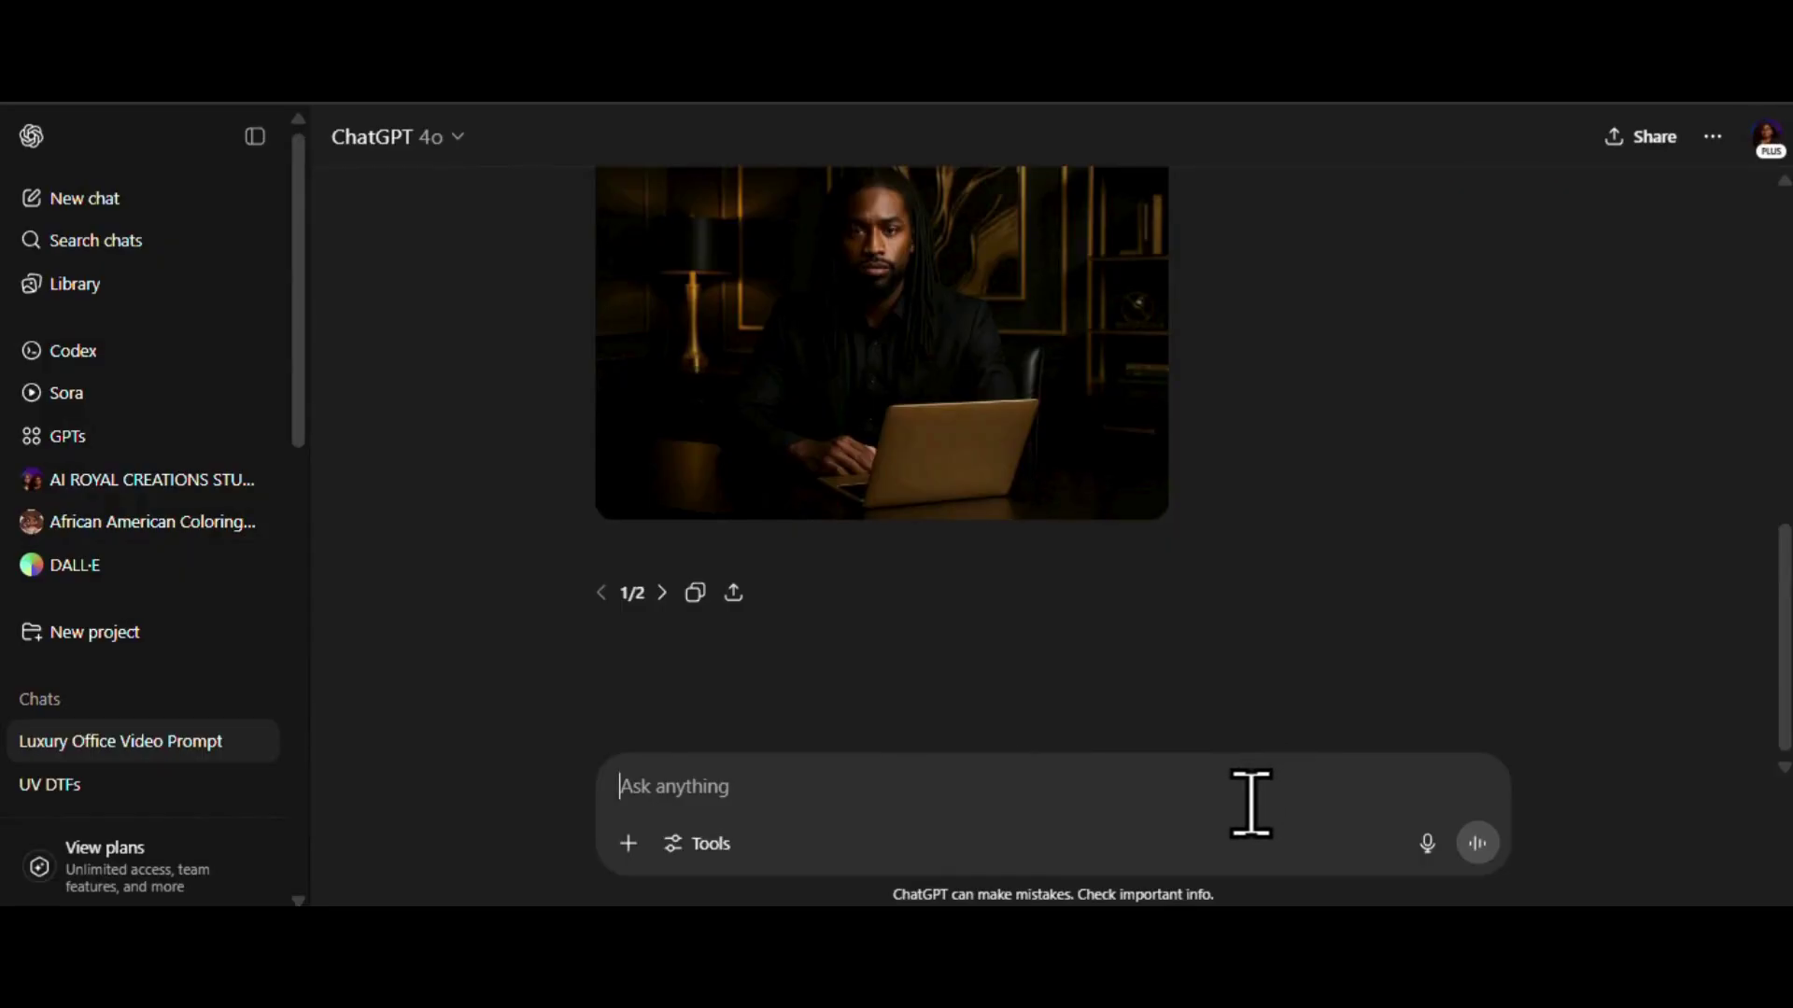
text(give h)
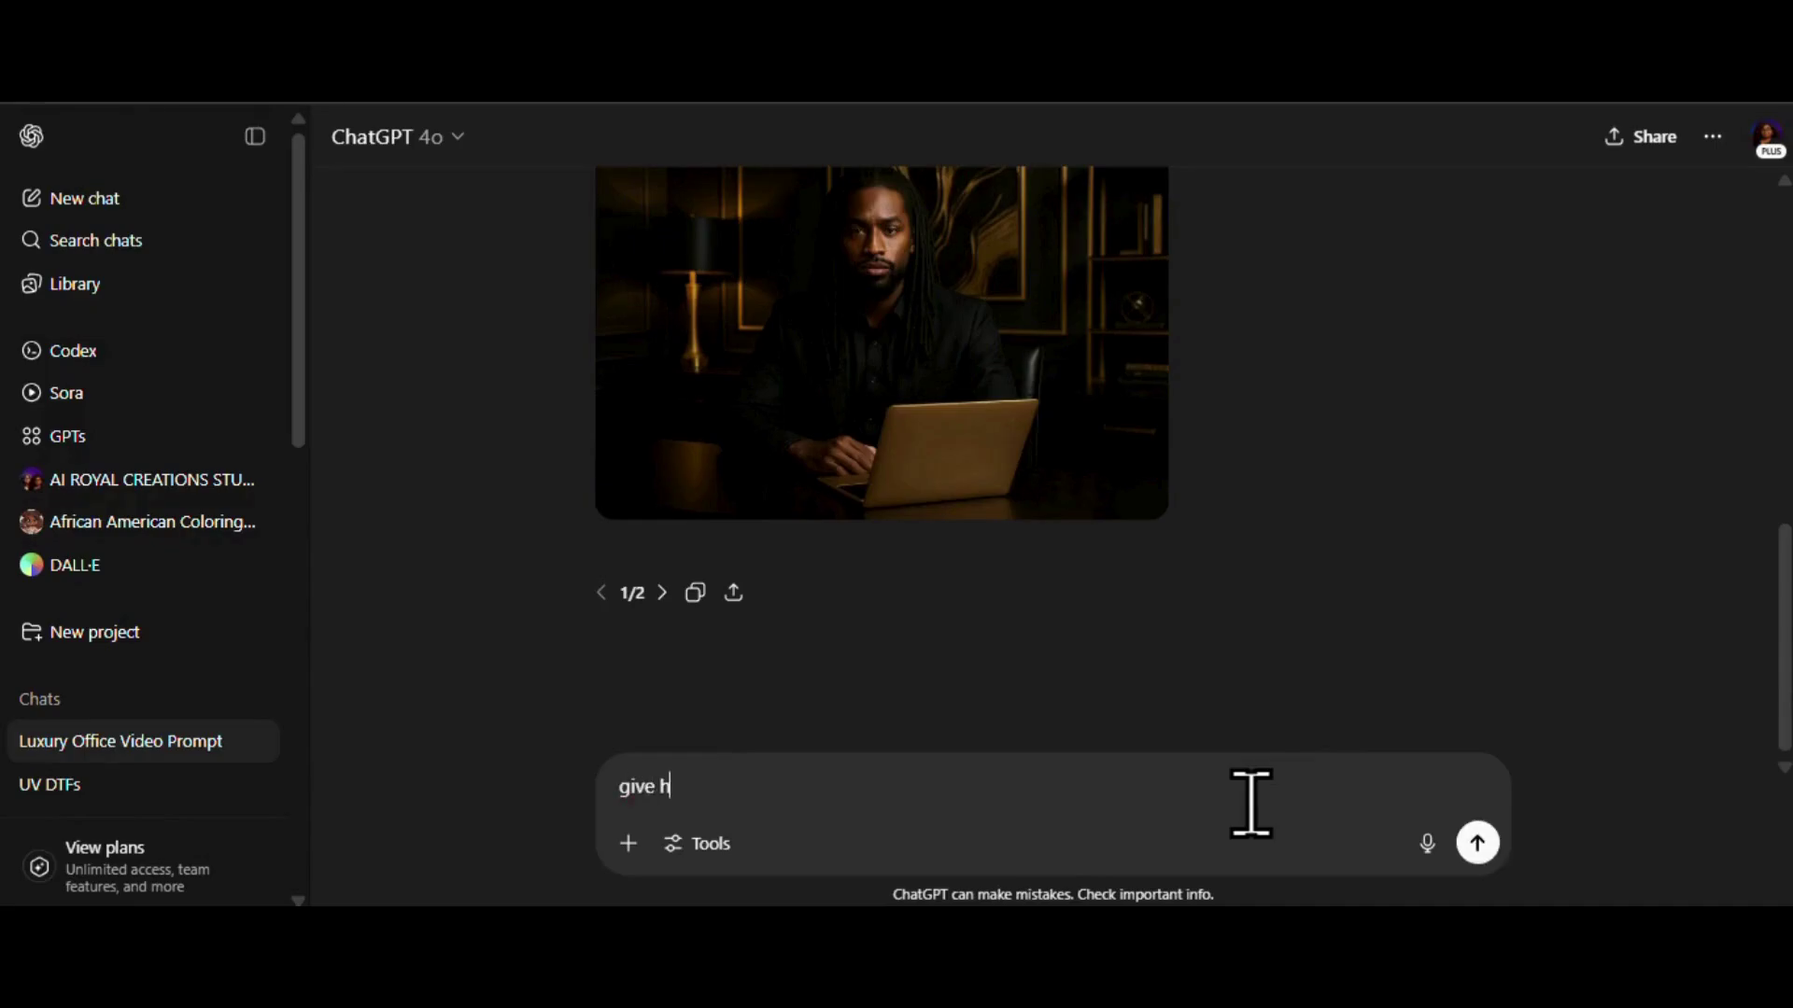
text(im a diamond stud earring)
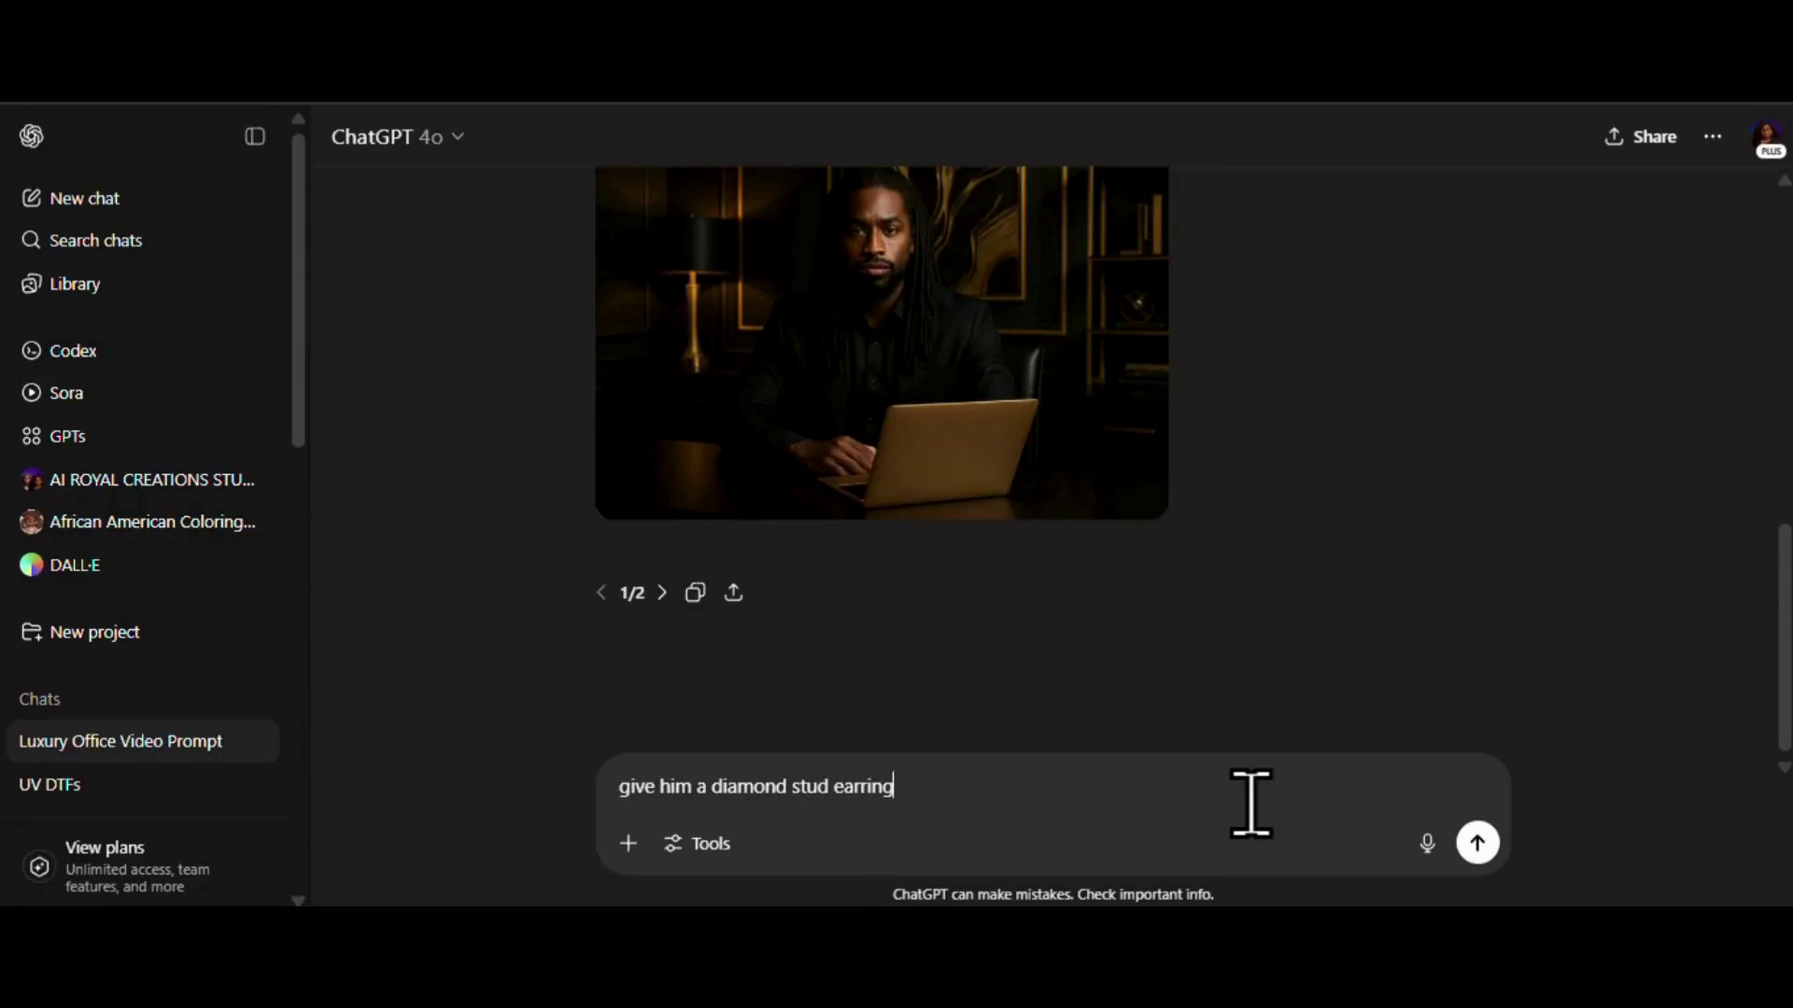
key(Return)
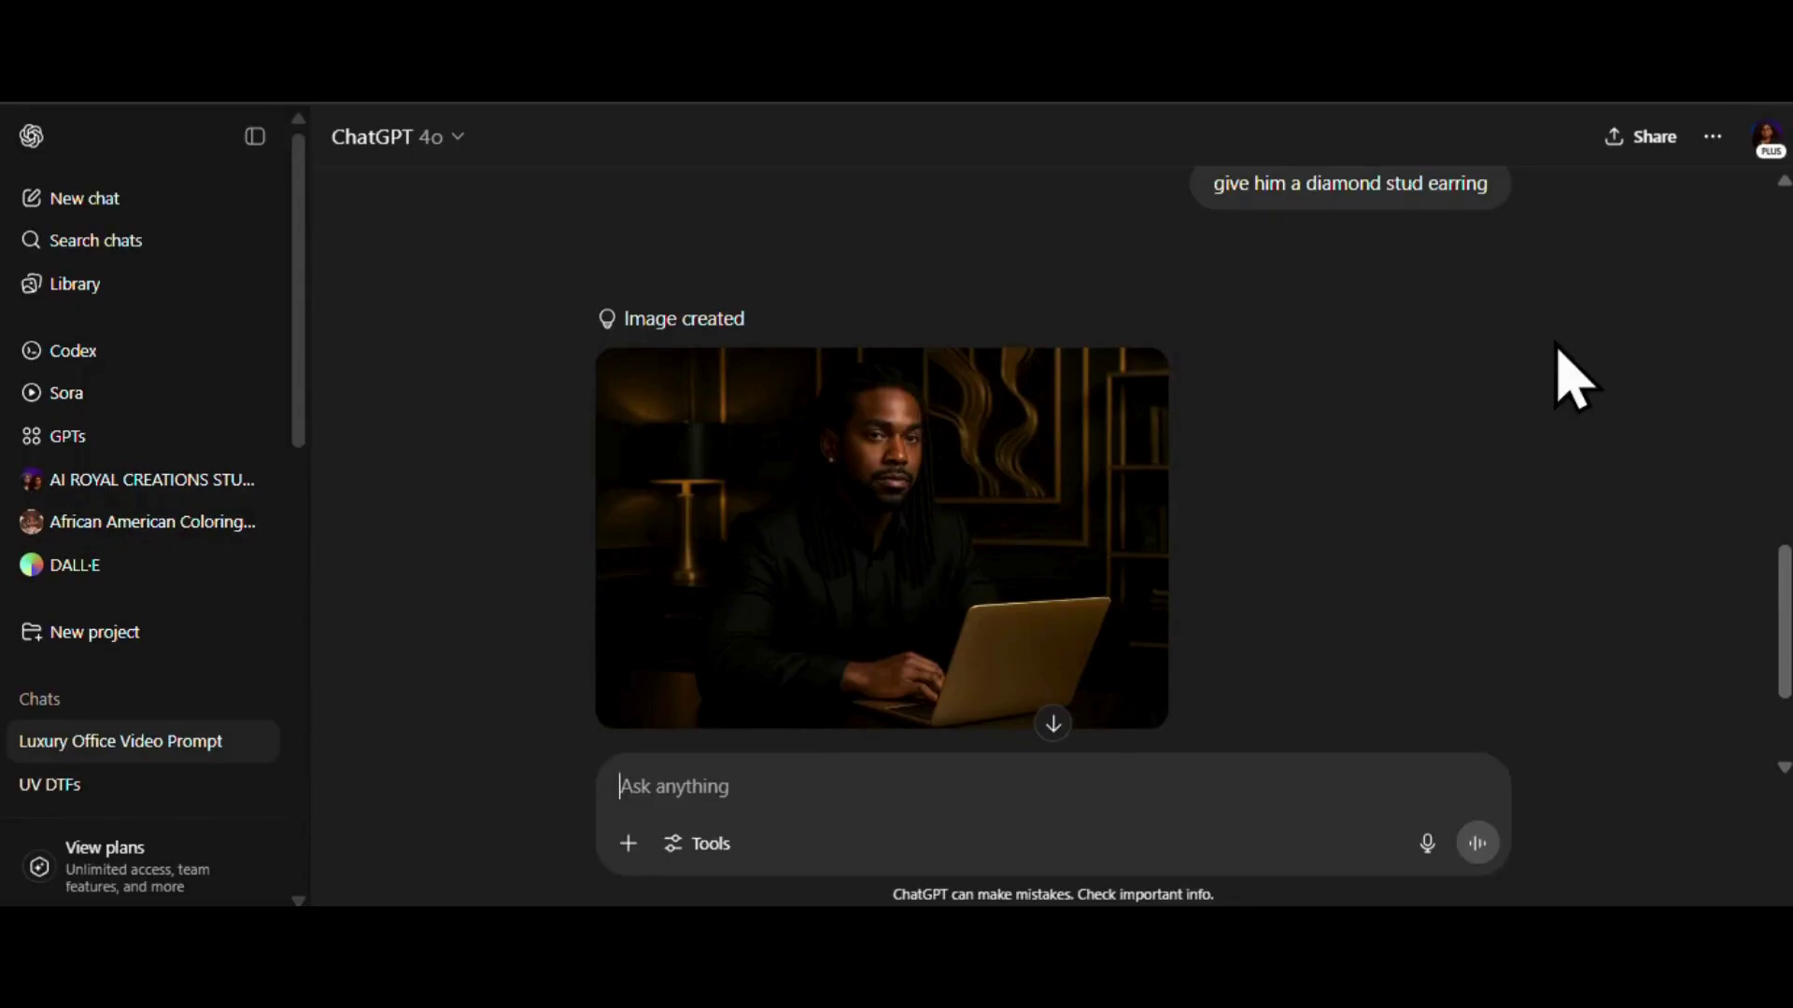
Edit the portrait to add a gold Cuban chain and download the result as a PNG
click(908, 584)
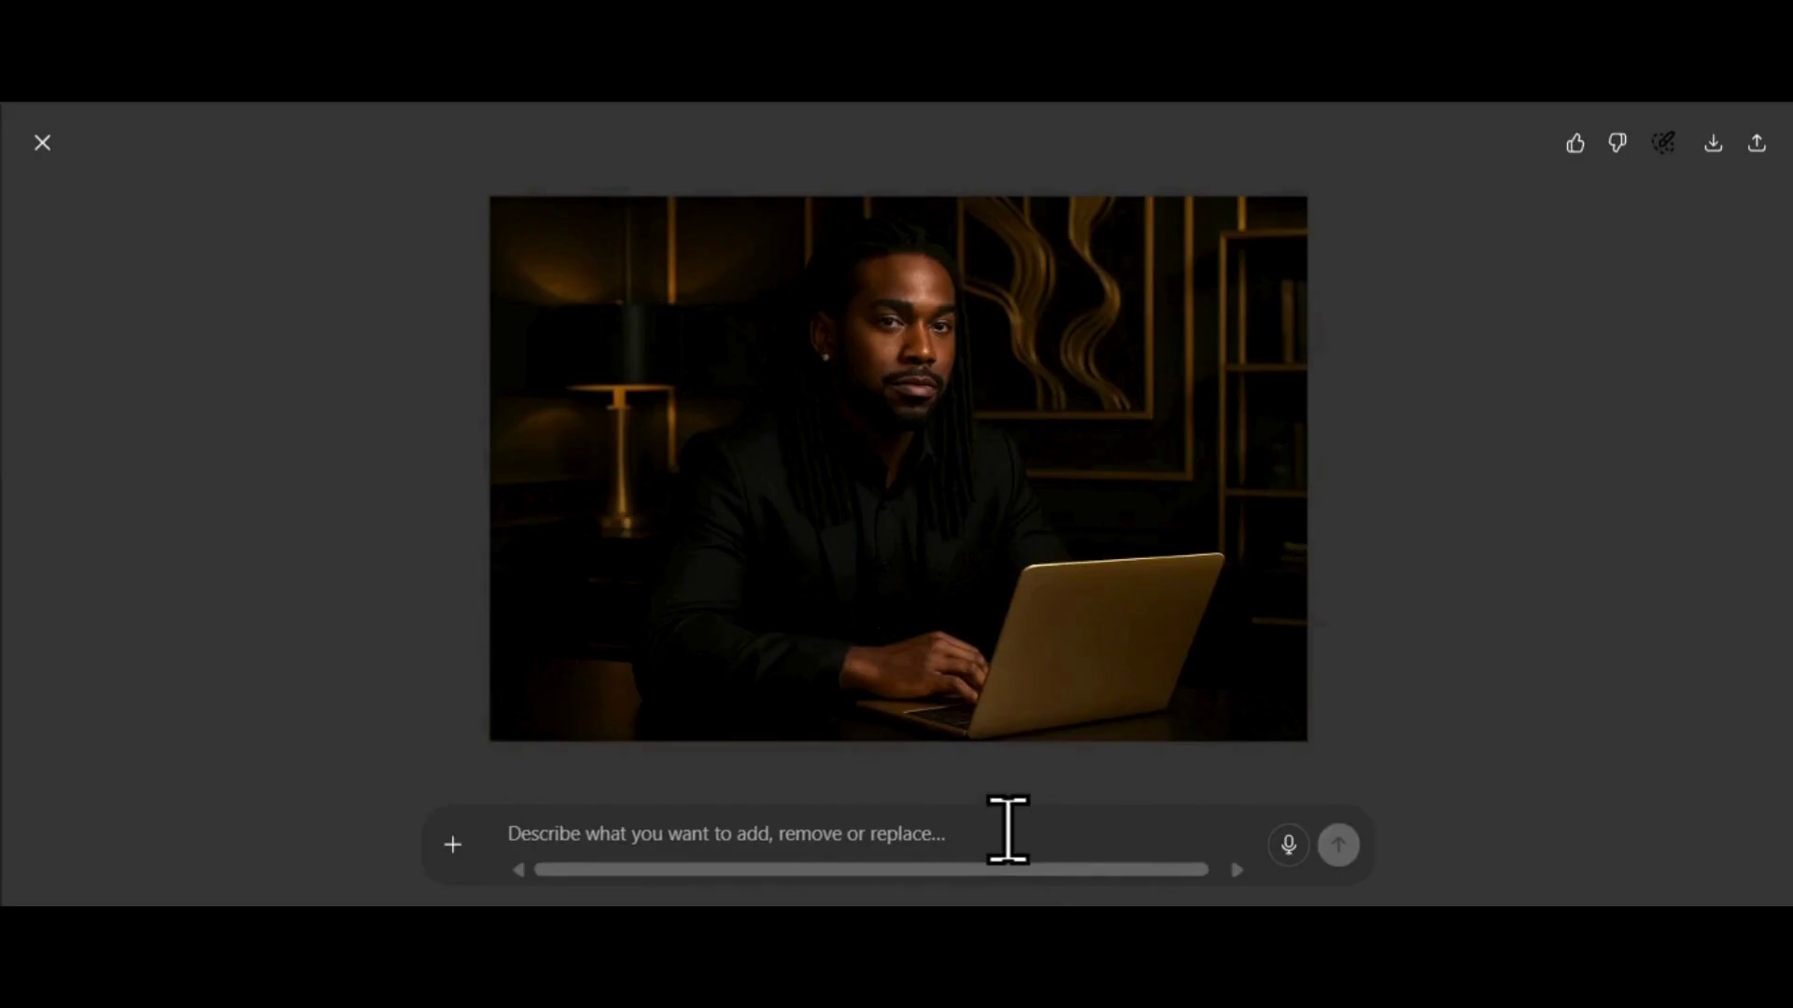
text(give him a gold cuban chain)
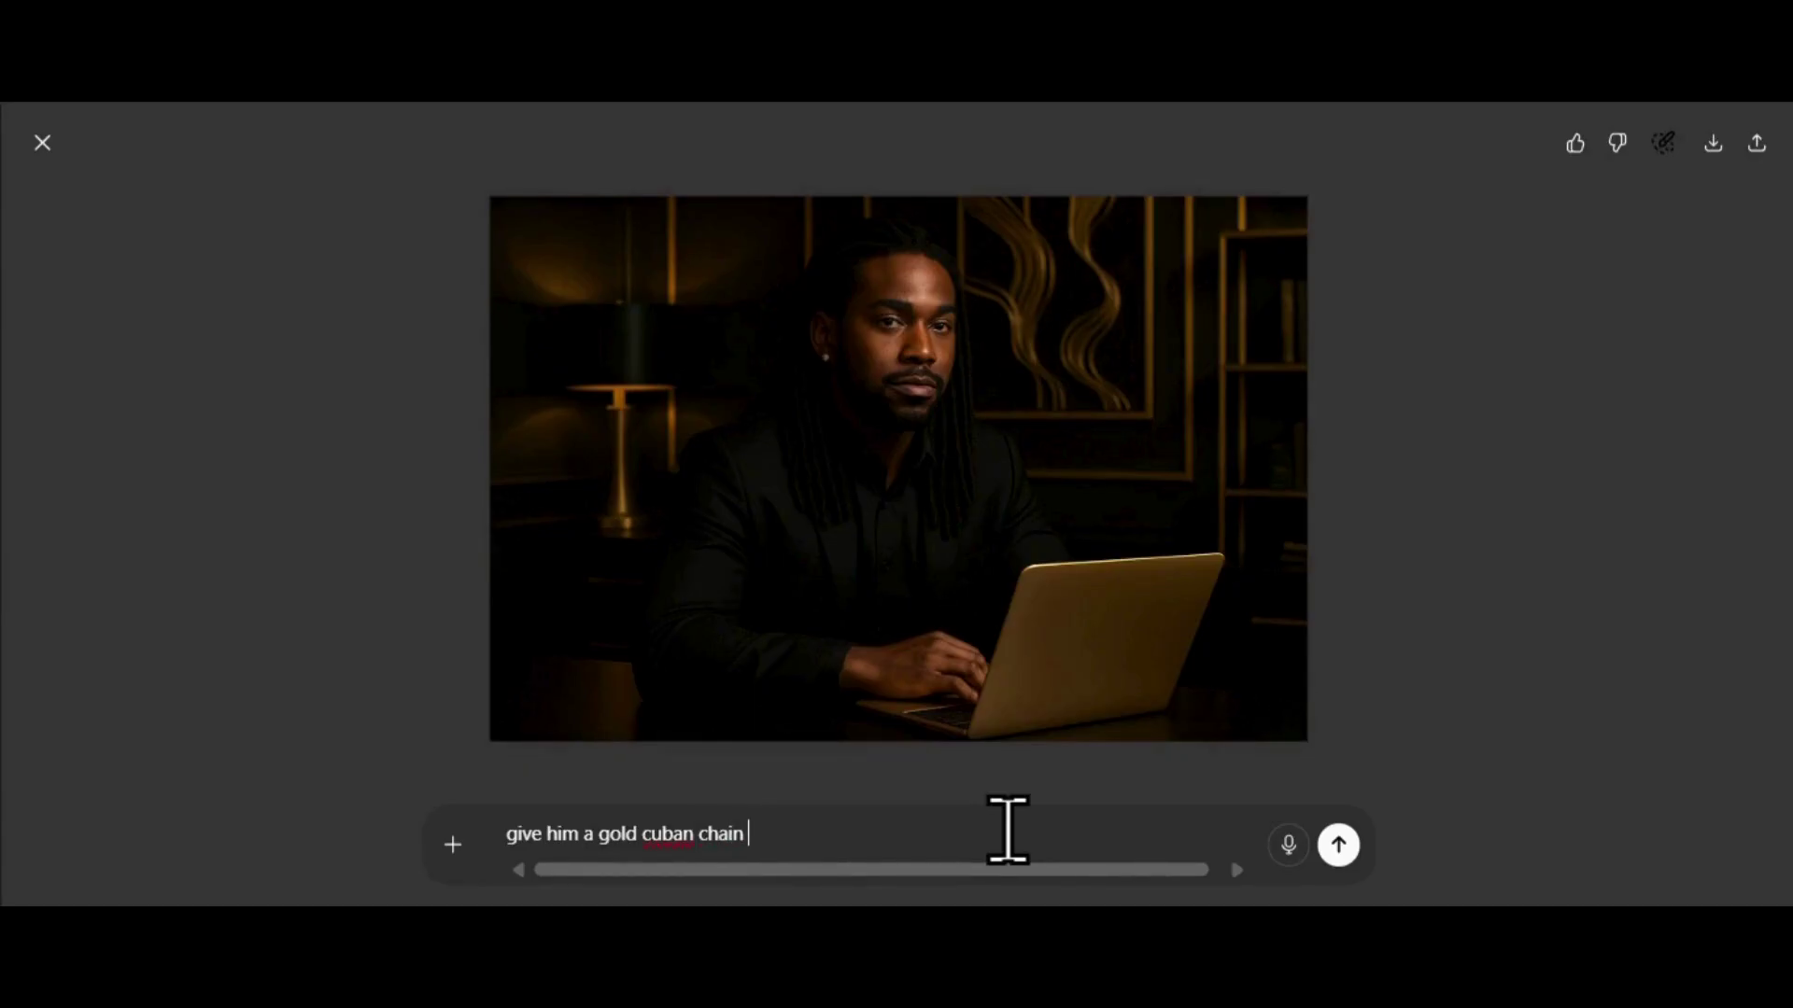
key(Return)
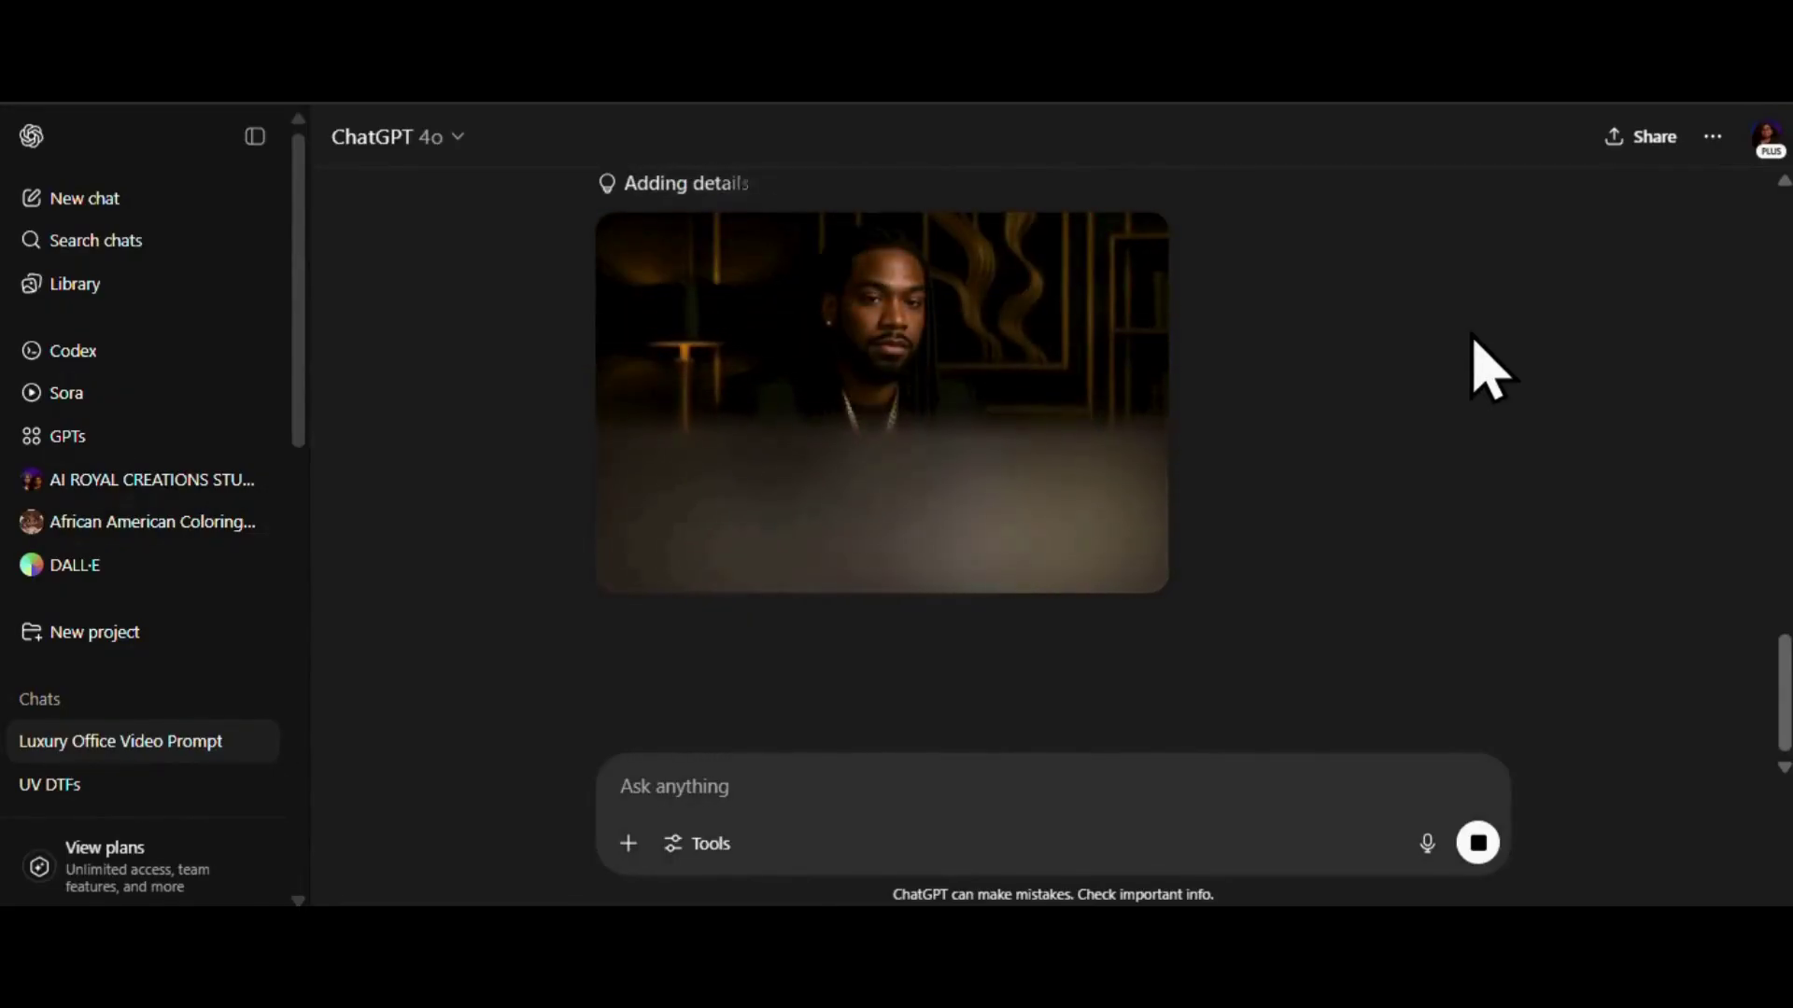
click(1048, 366)
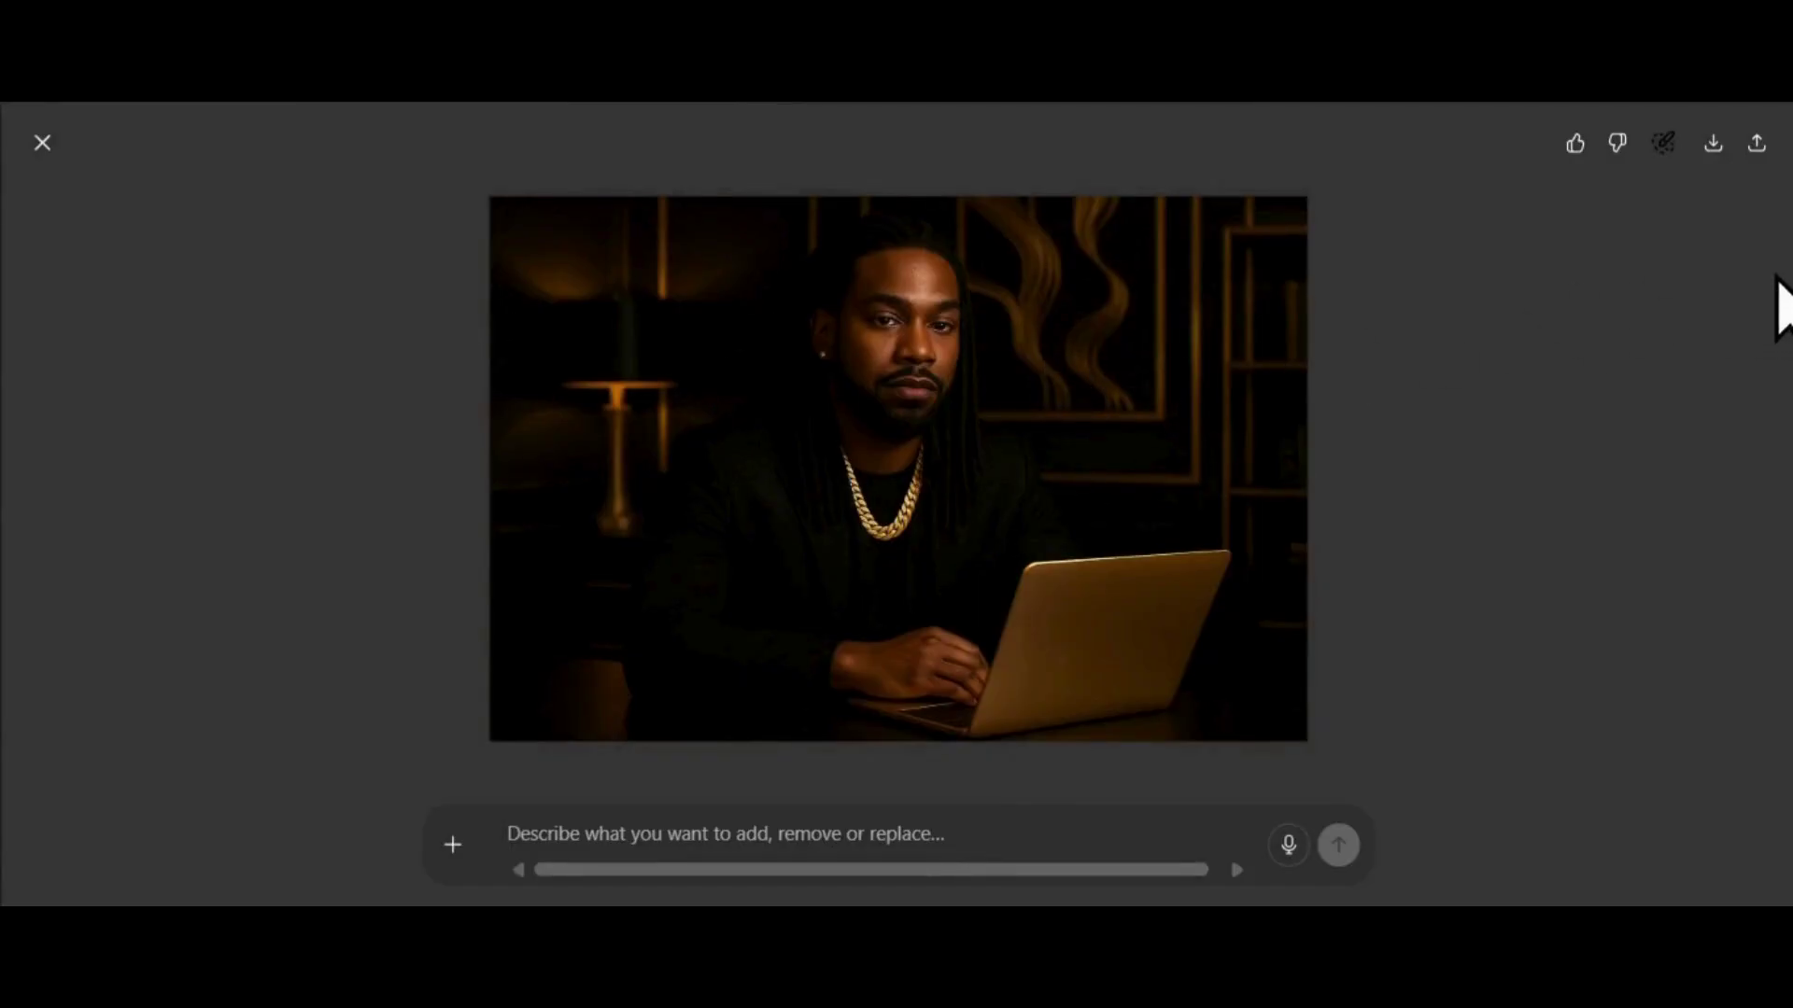
click(1718, 149)
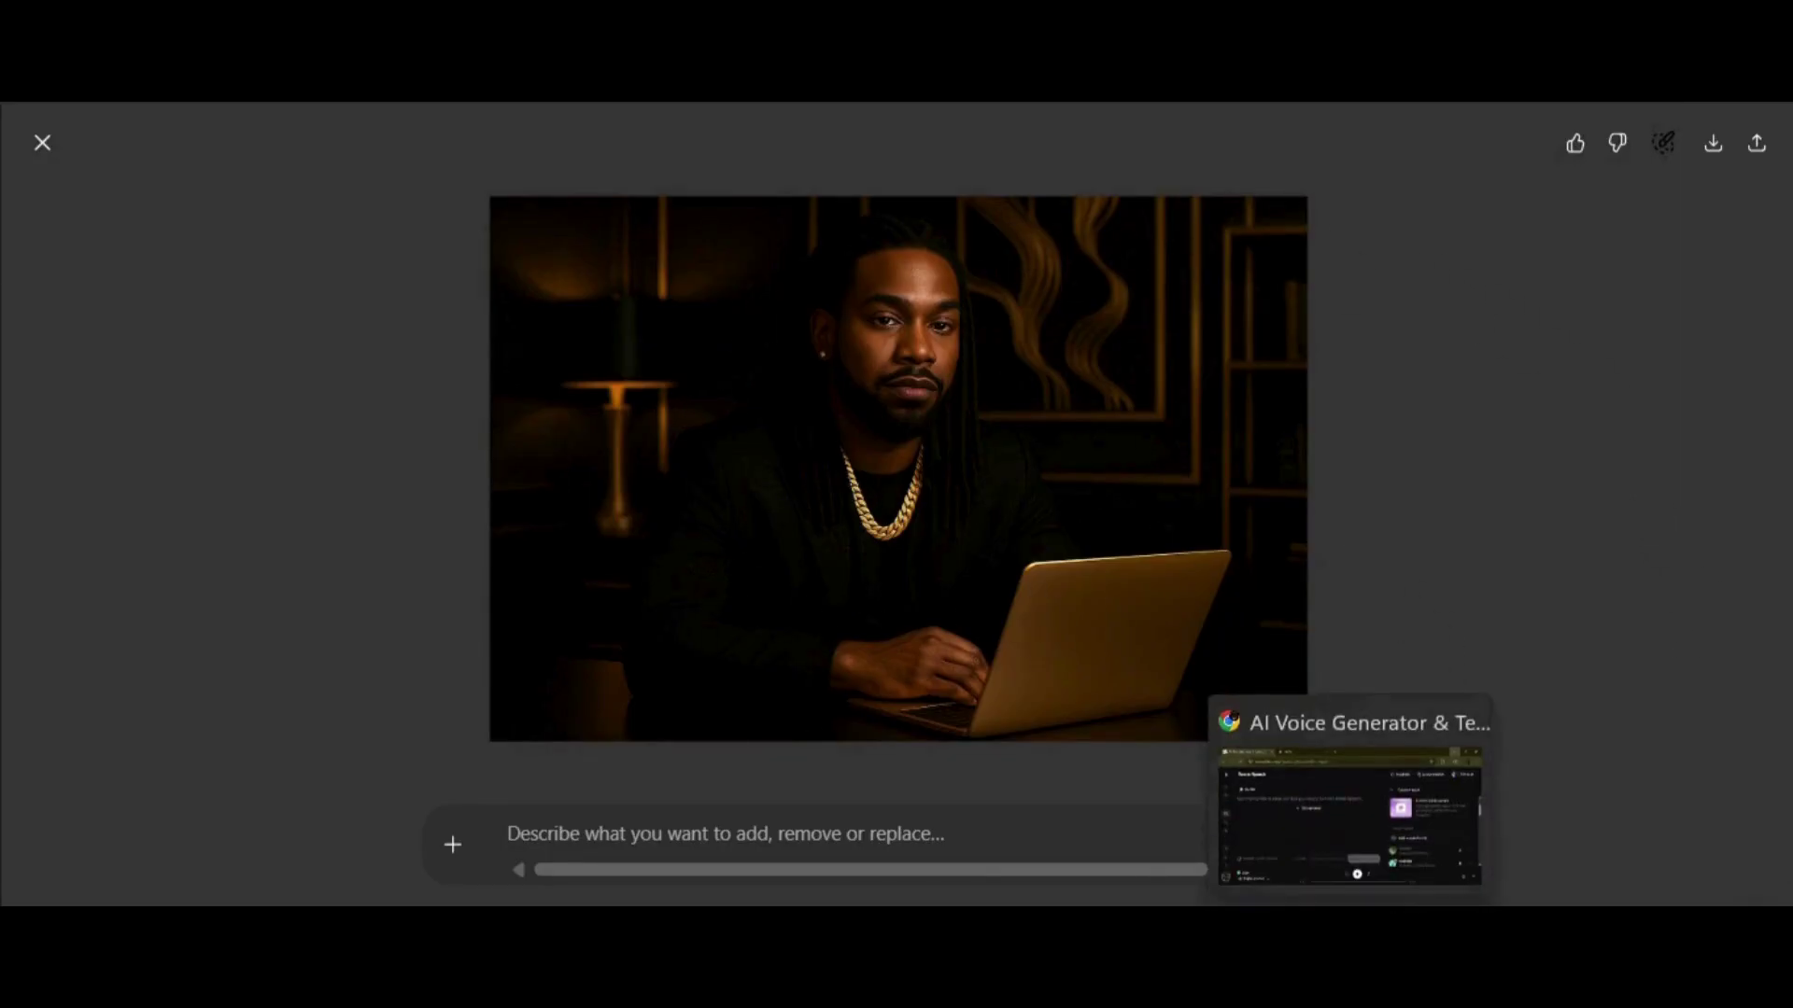
Paste the saved avatar outro paragraph request from the clipboard history and send it
click(42, 145)
click(897, 780)
key(super+v)
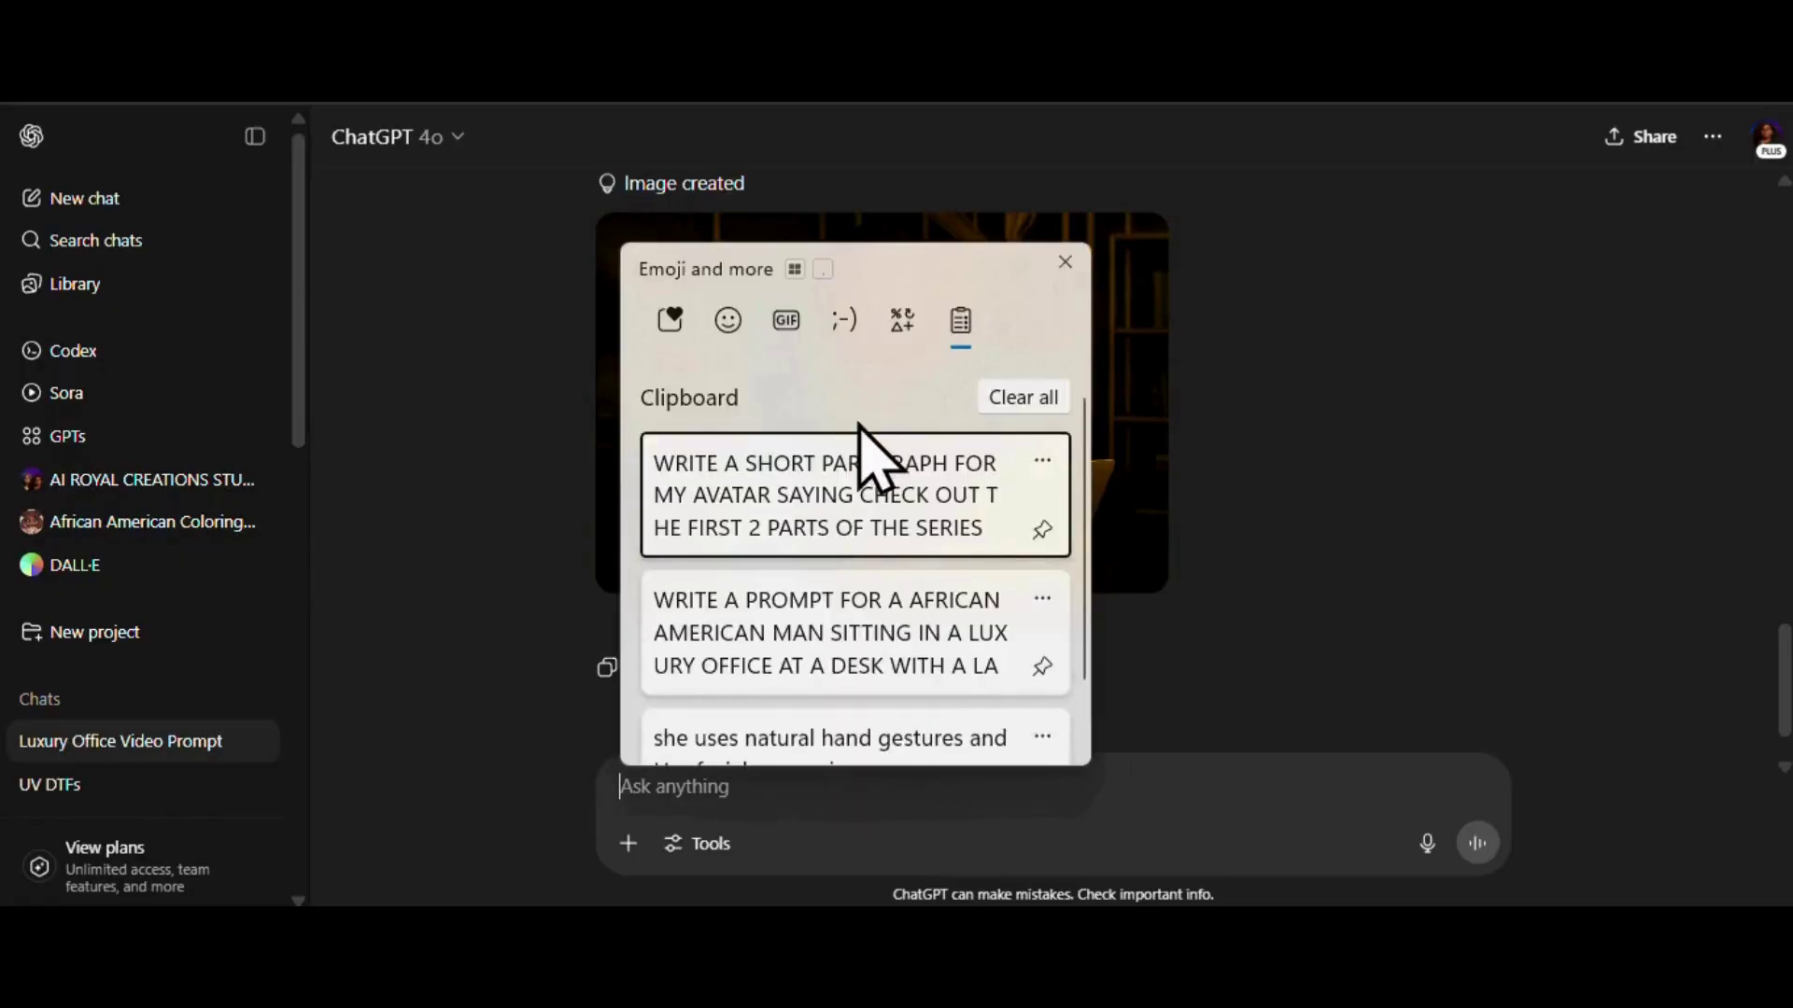
scroll(860, 426, down, 1)
click(873, 457)
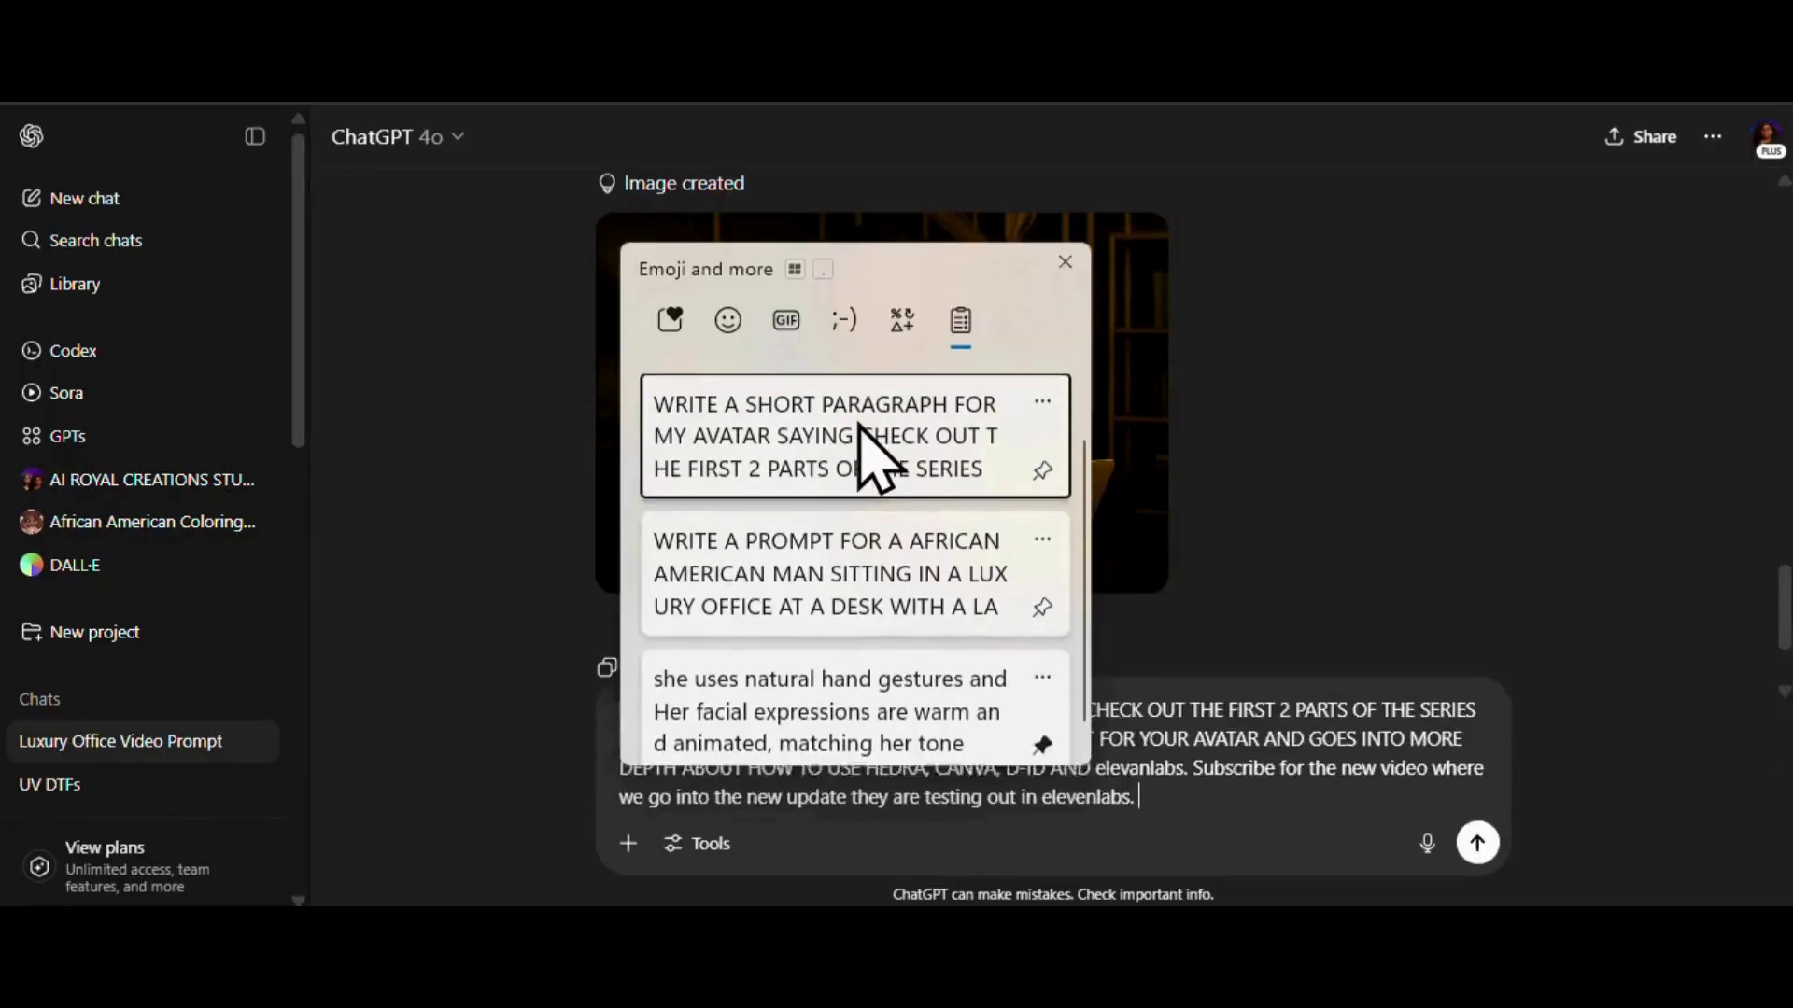
click(1478, 845)
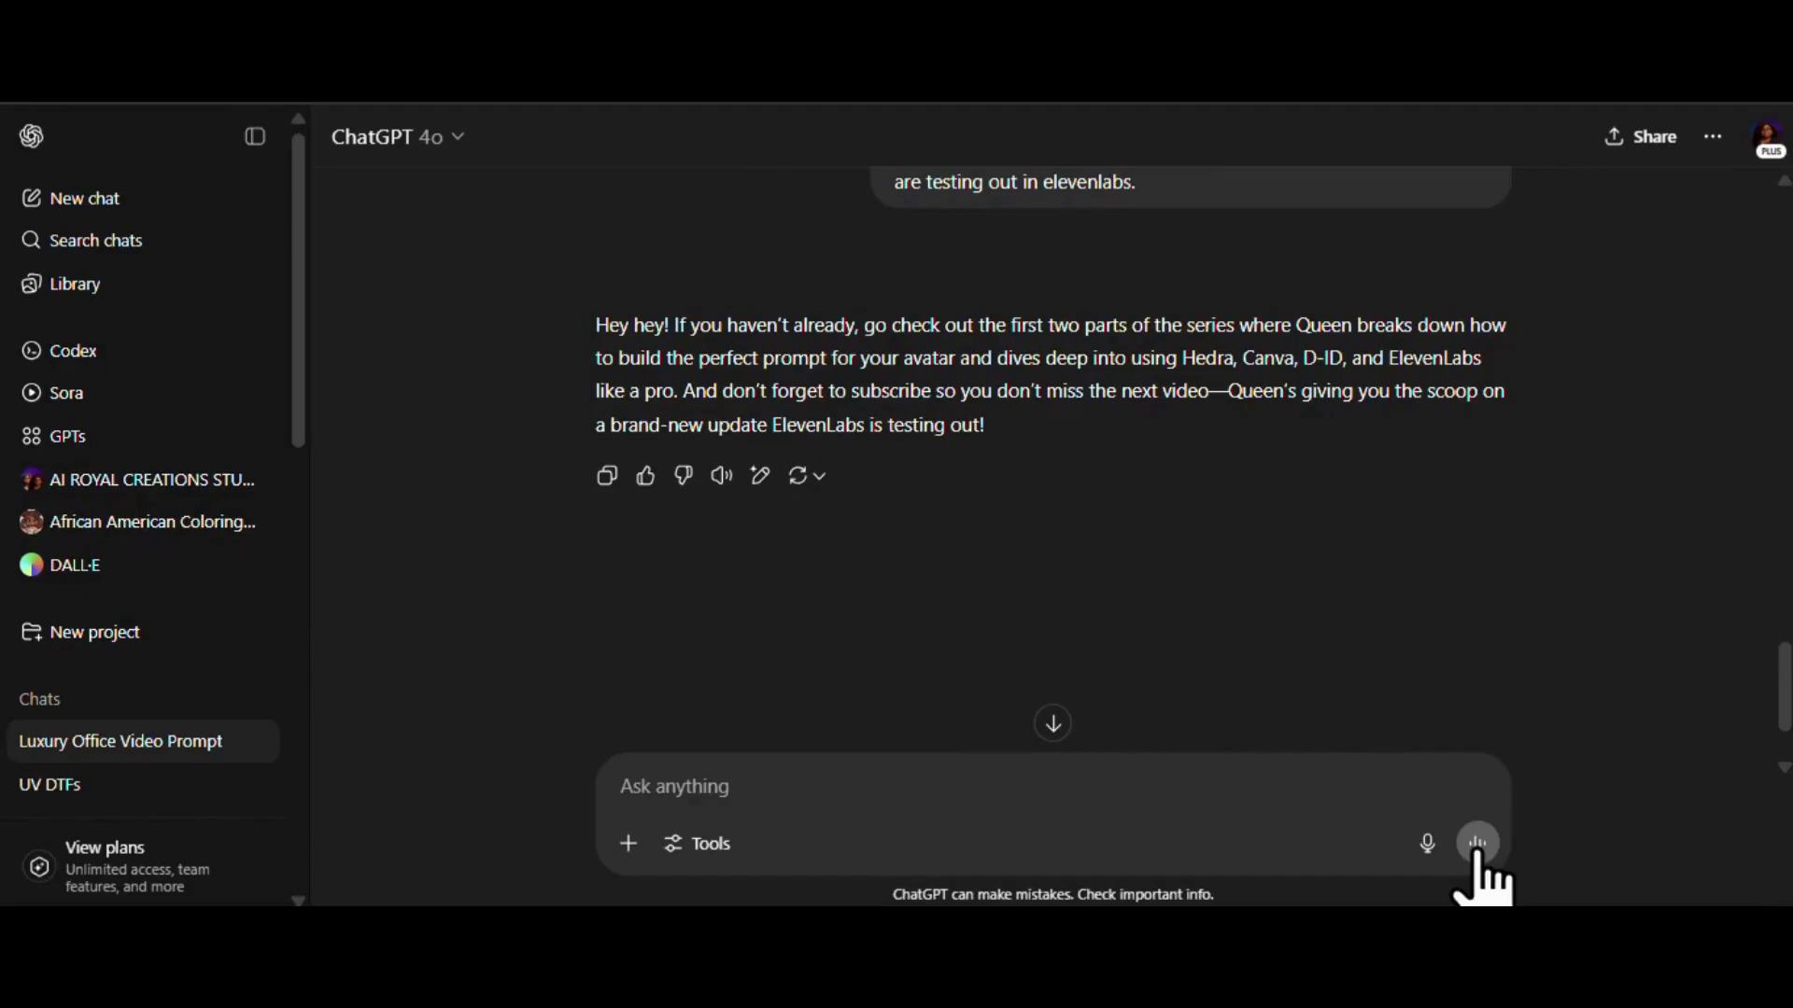
Request a 'more laid back like talking to your friends' rewrite and copy the reply
text(make it more laid back)
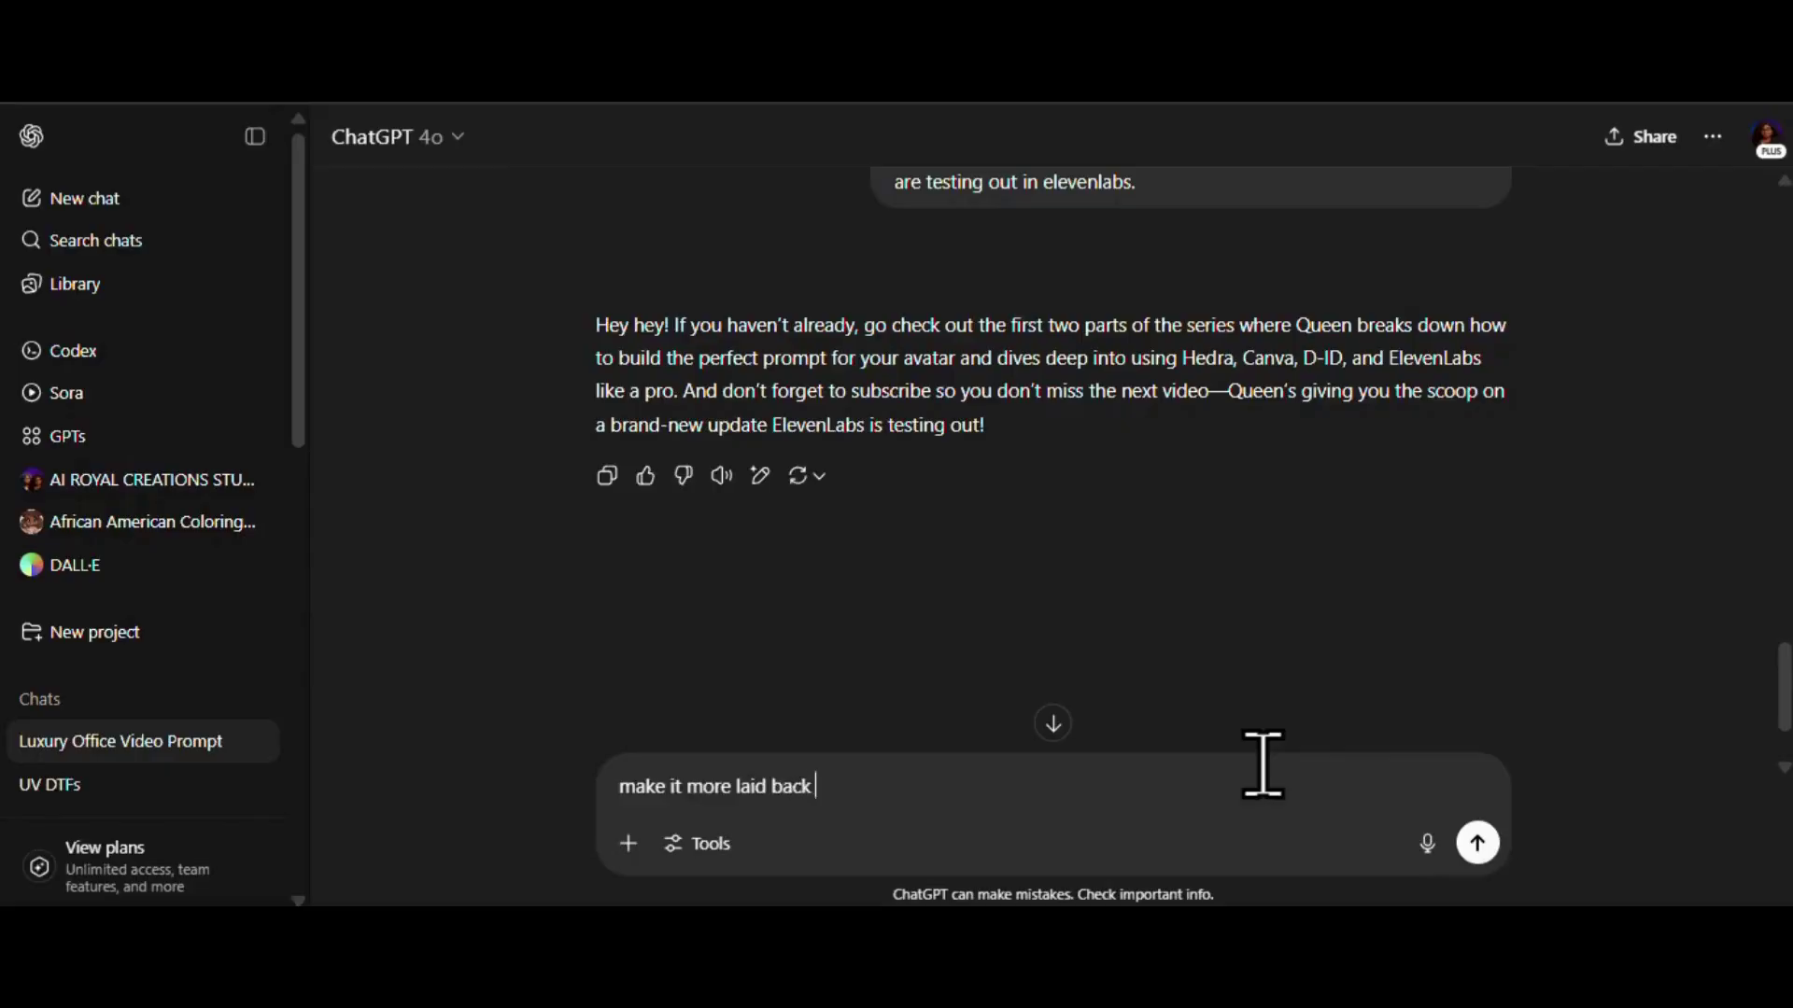
text( like talking to your friends)
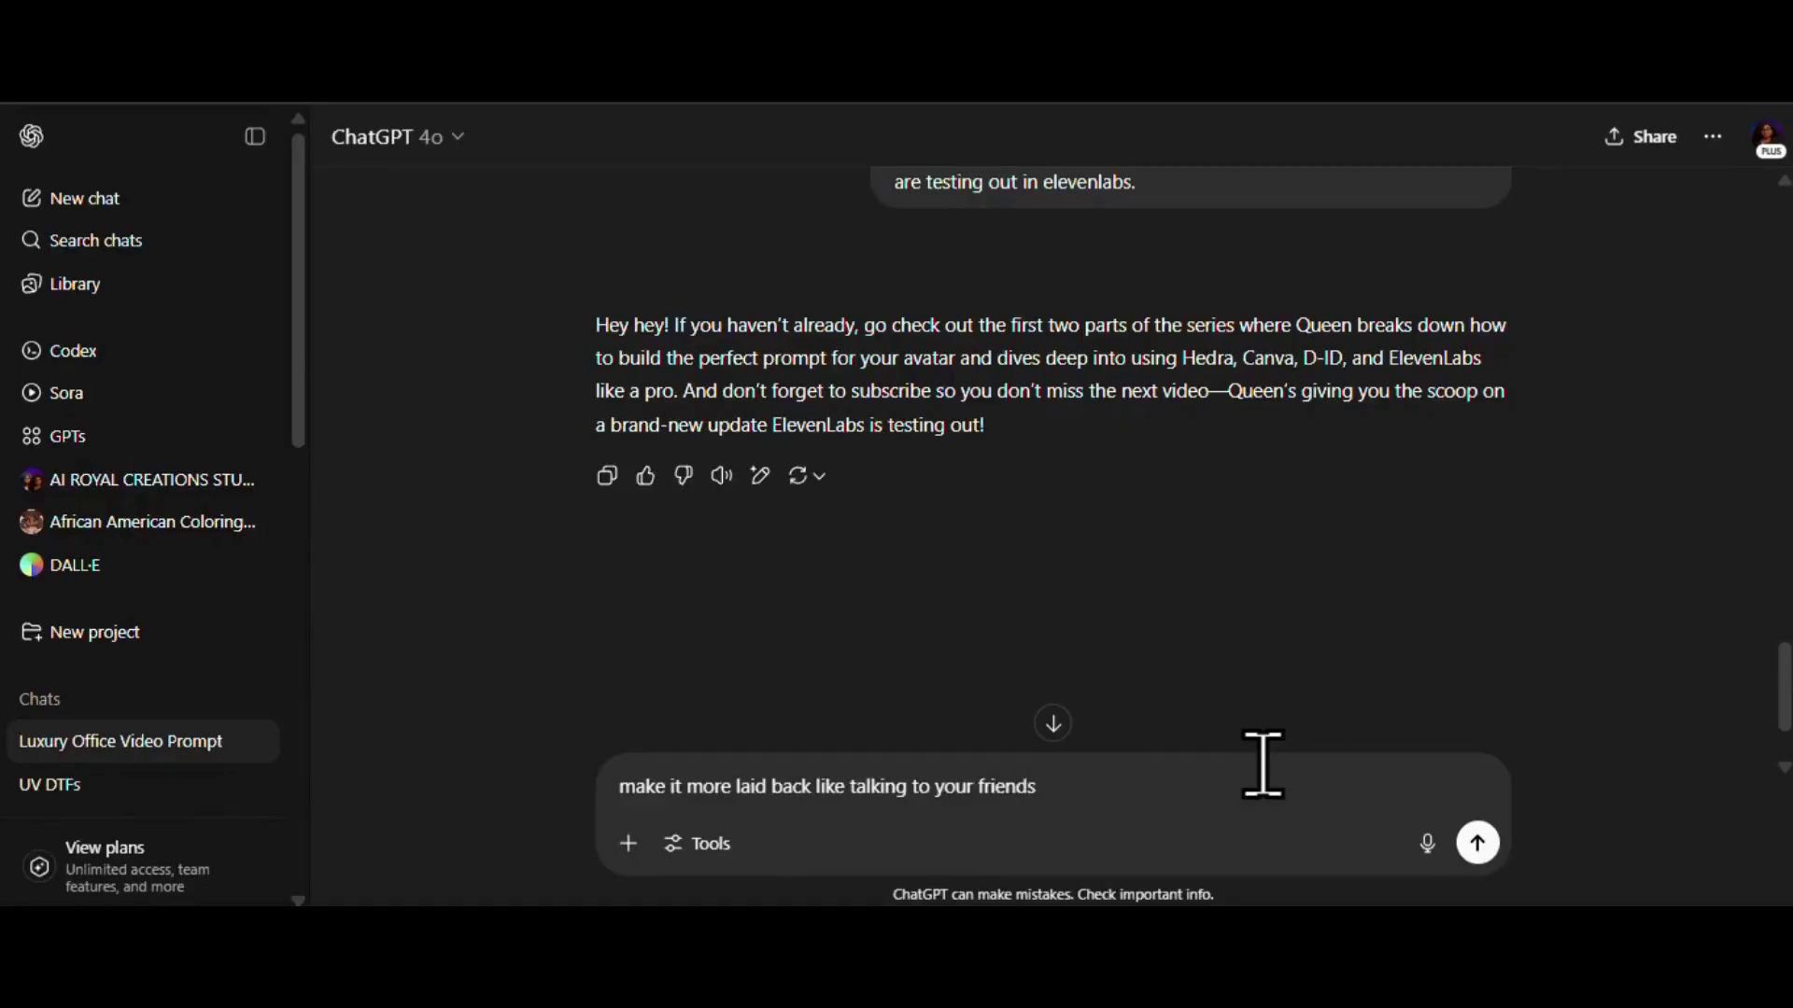
key(Return)
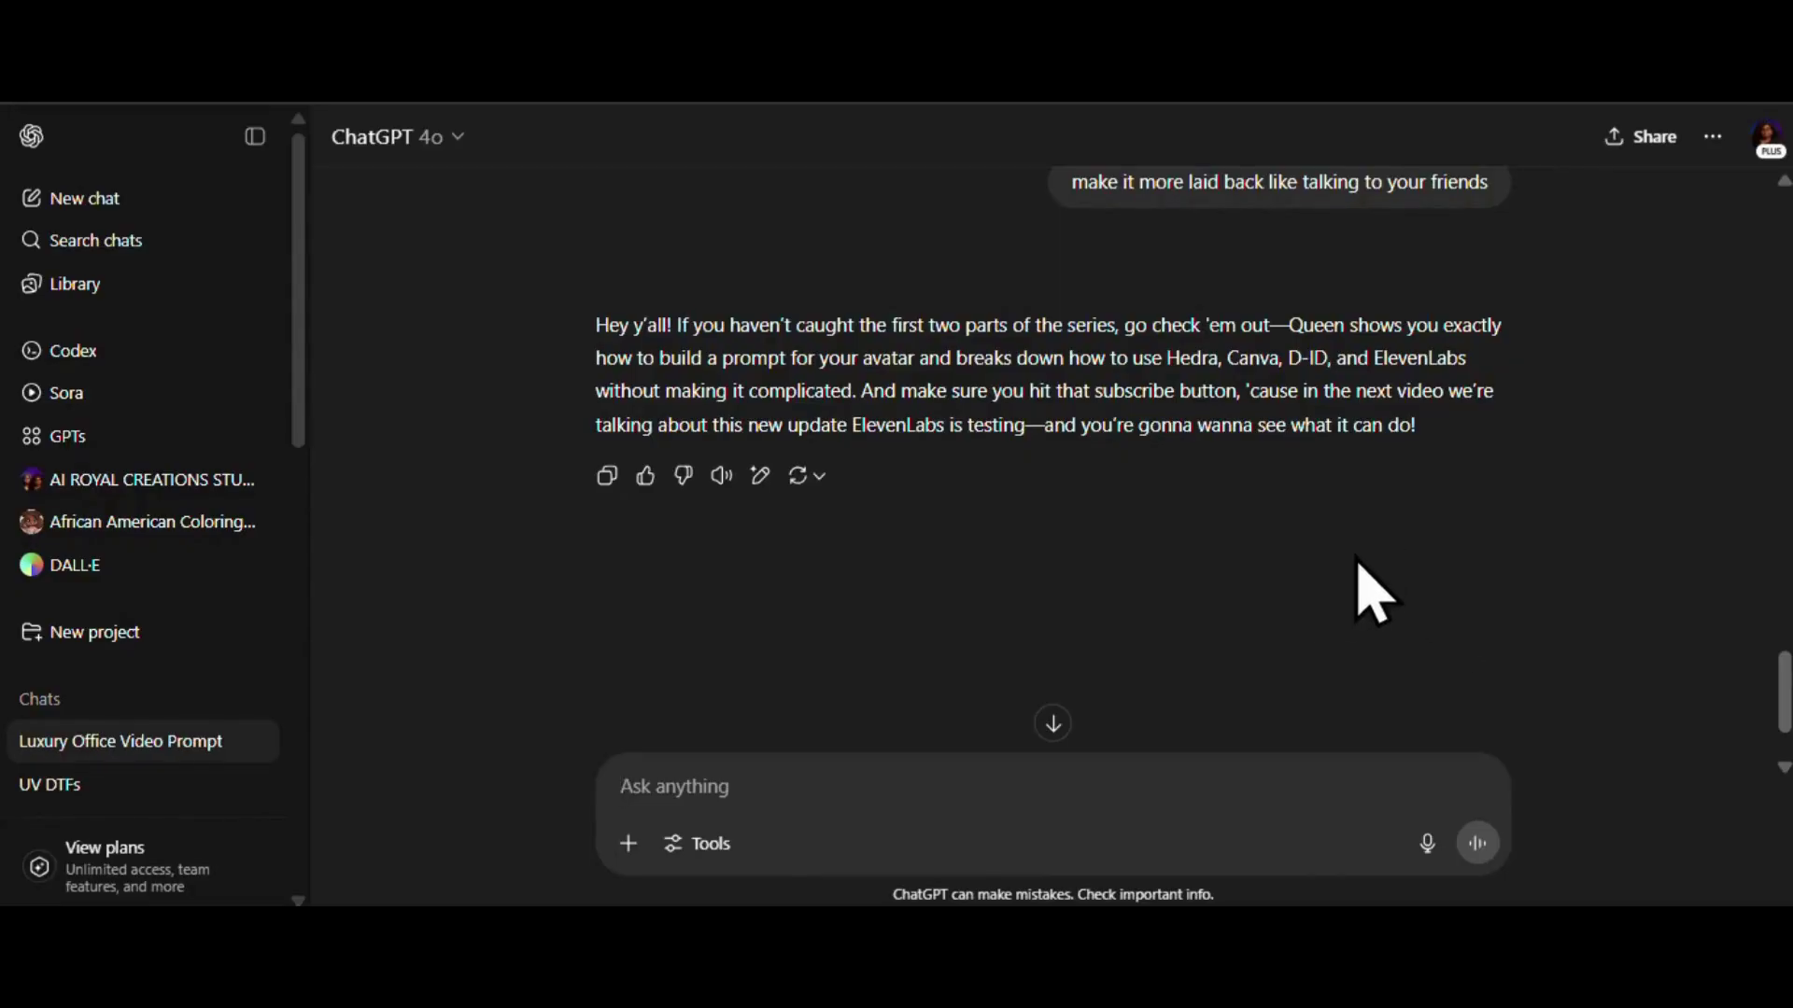
drag(1431, 430, 593, 328)
right_click(712, 345)
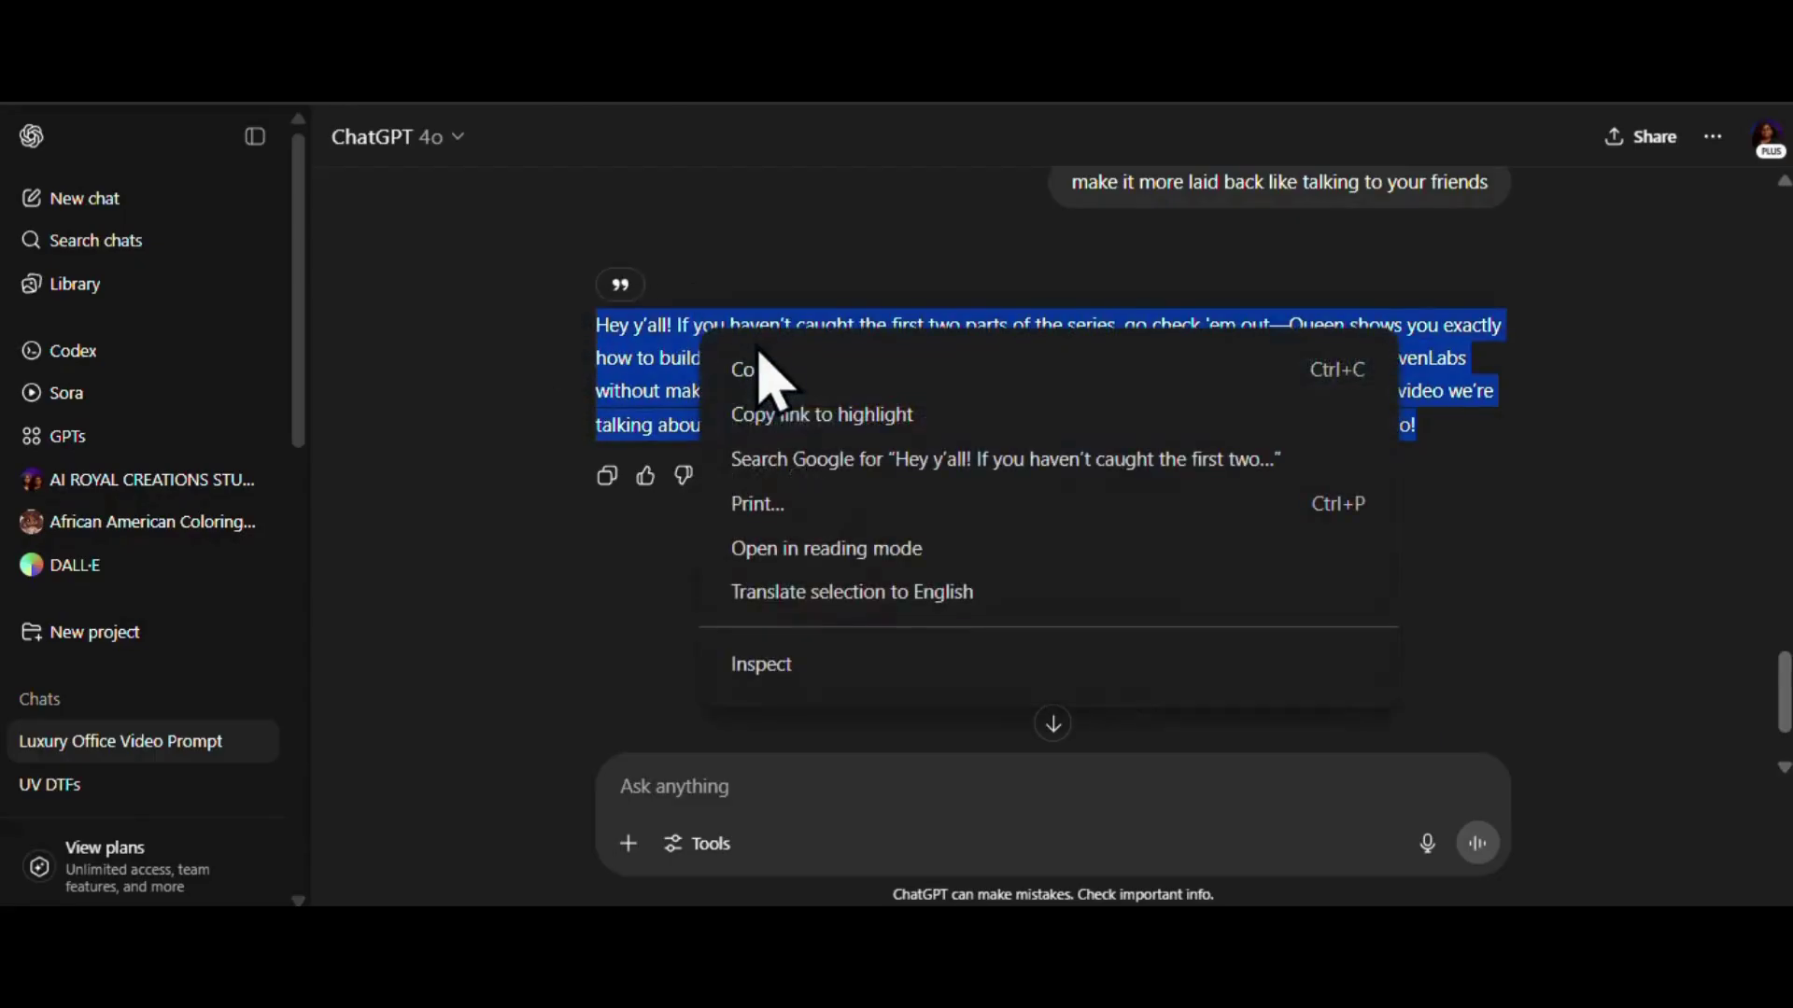
click(780, 369)
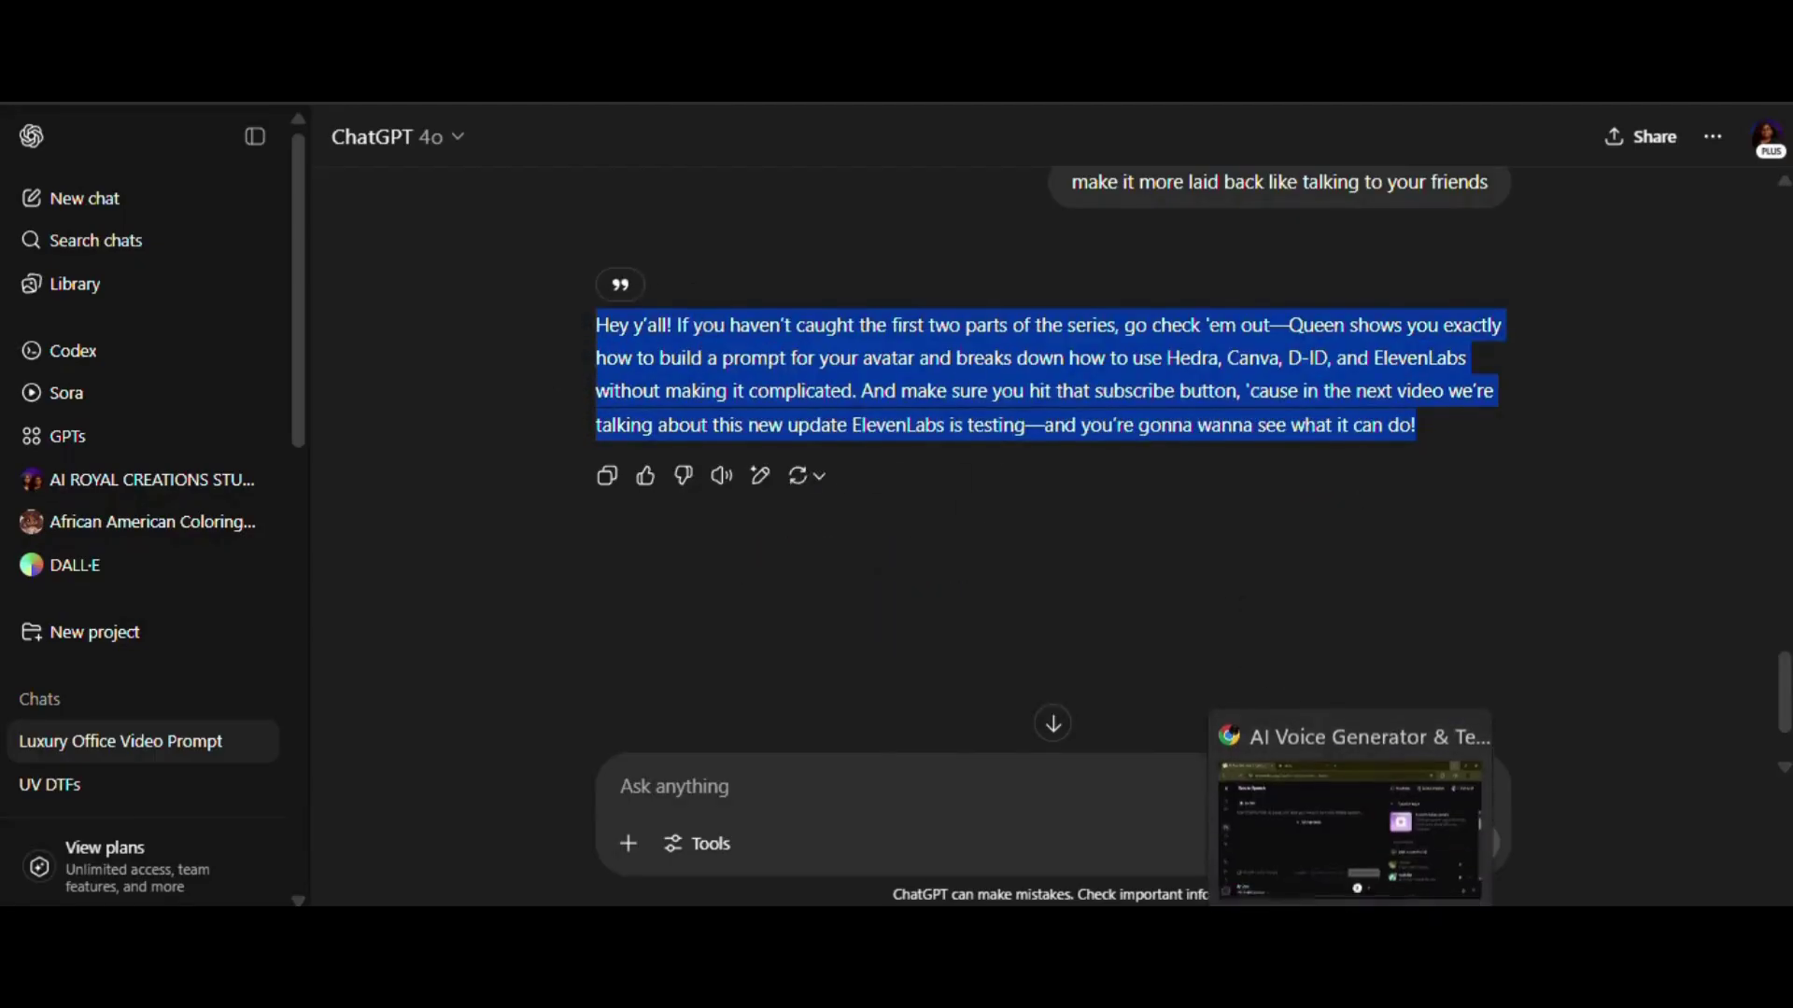
Paste the outro into ElevenLabs Text to Speech and delete the 'Hey y'all!' greeting
click(1374, 822)
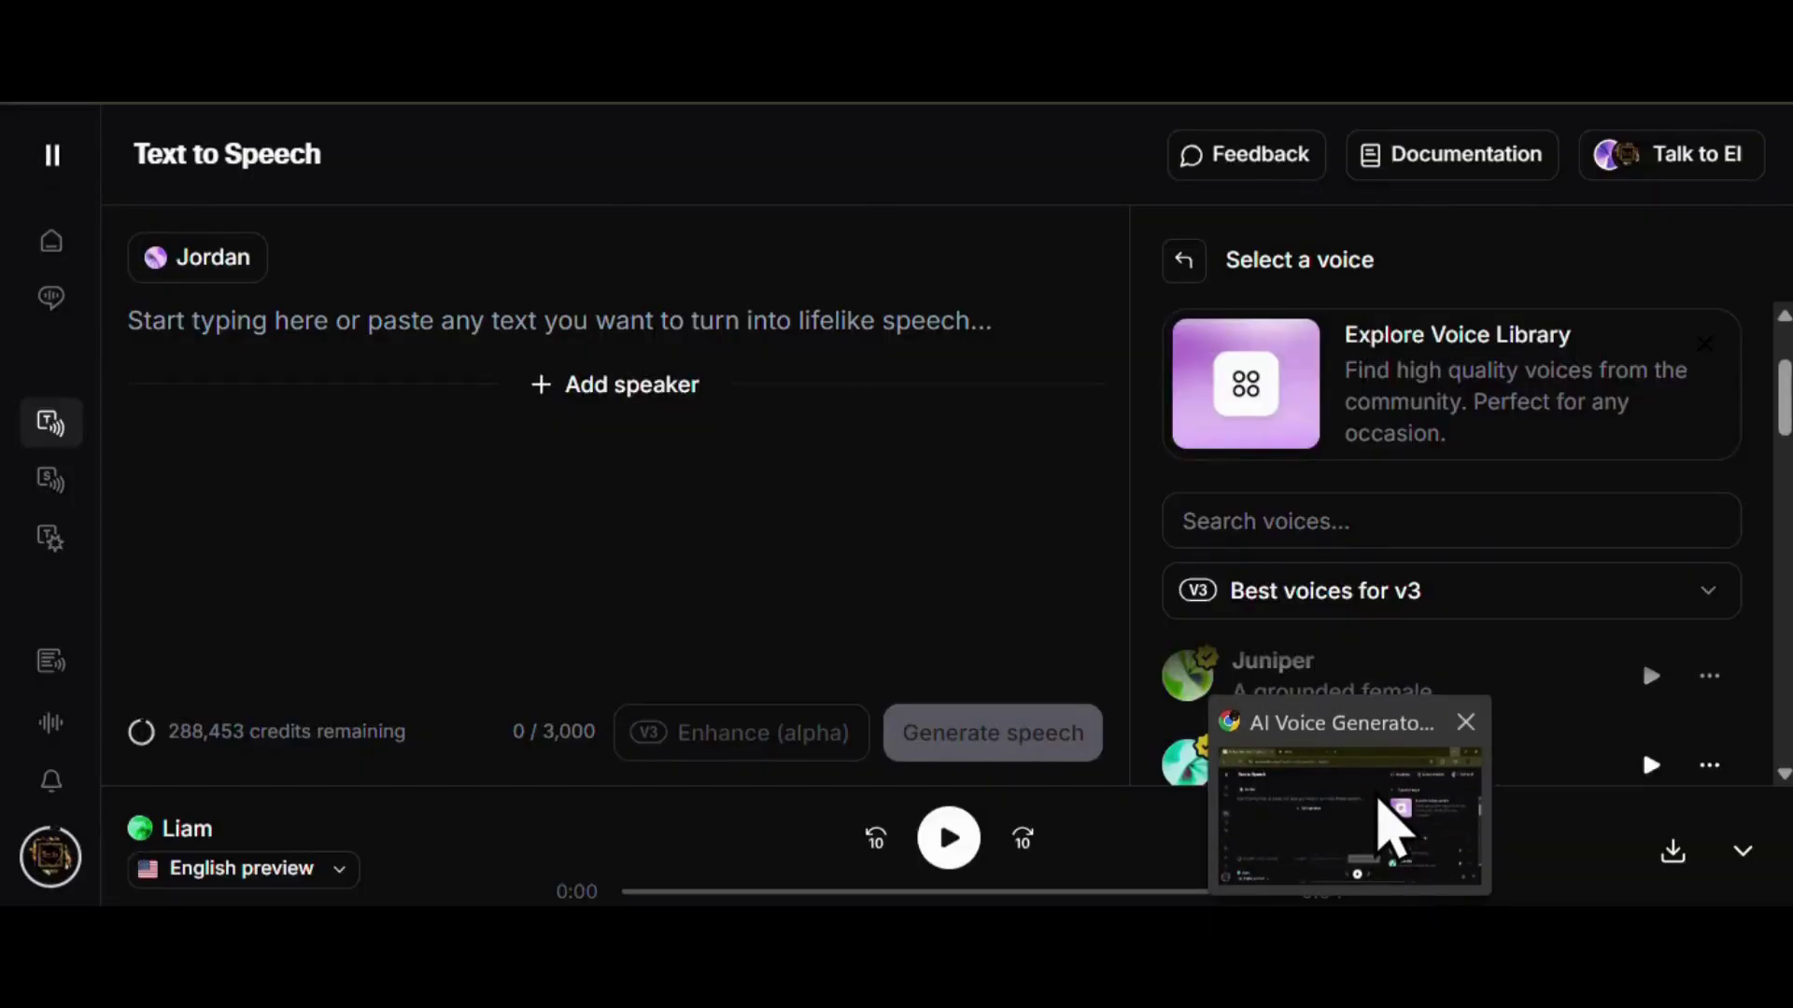
click(1380, 801)
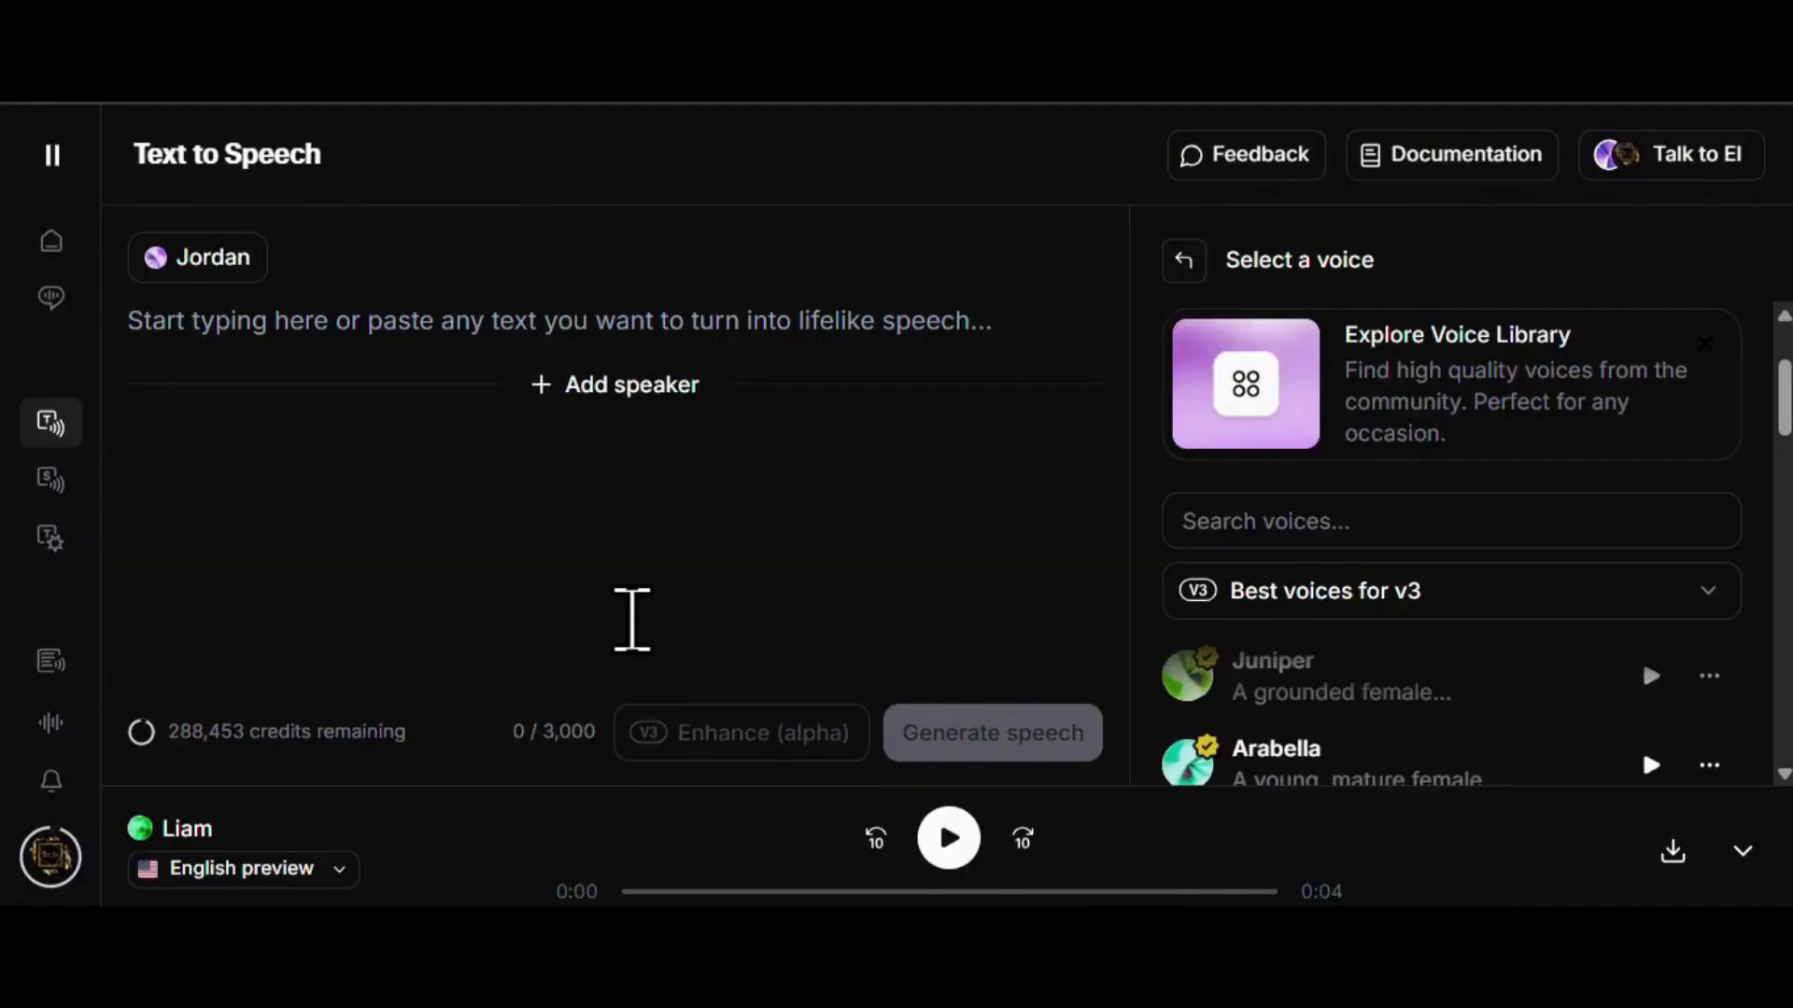
mouse_move(32, 452)
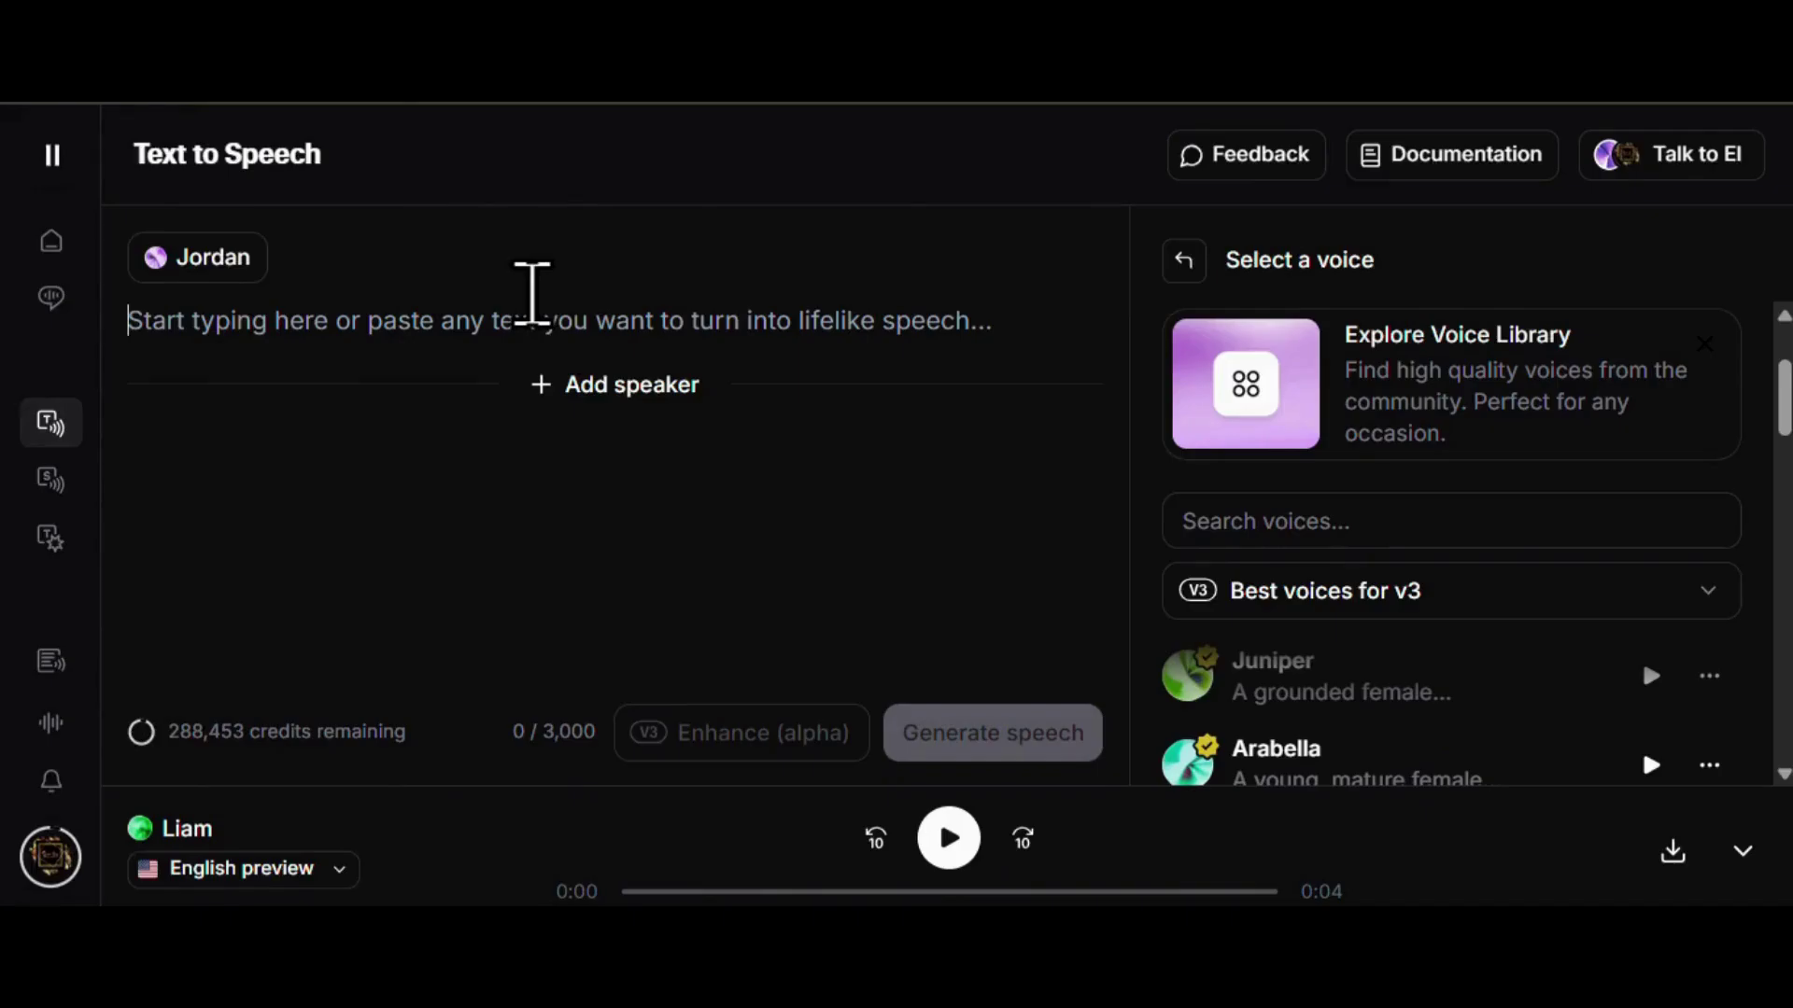
key(ctrl+v)
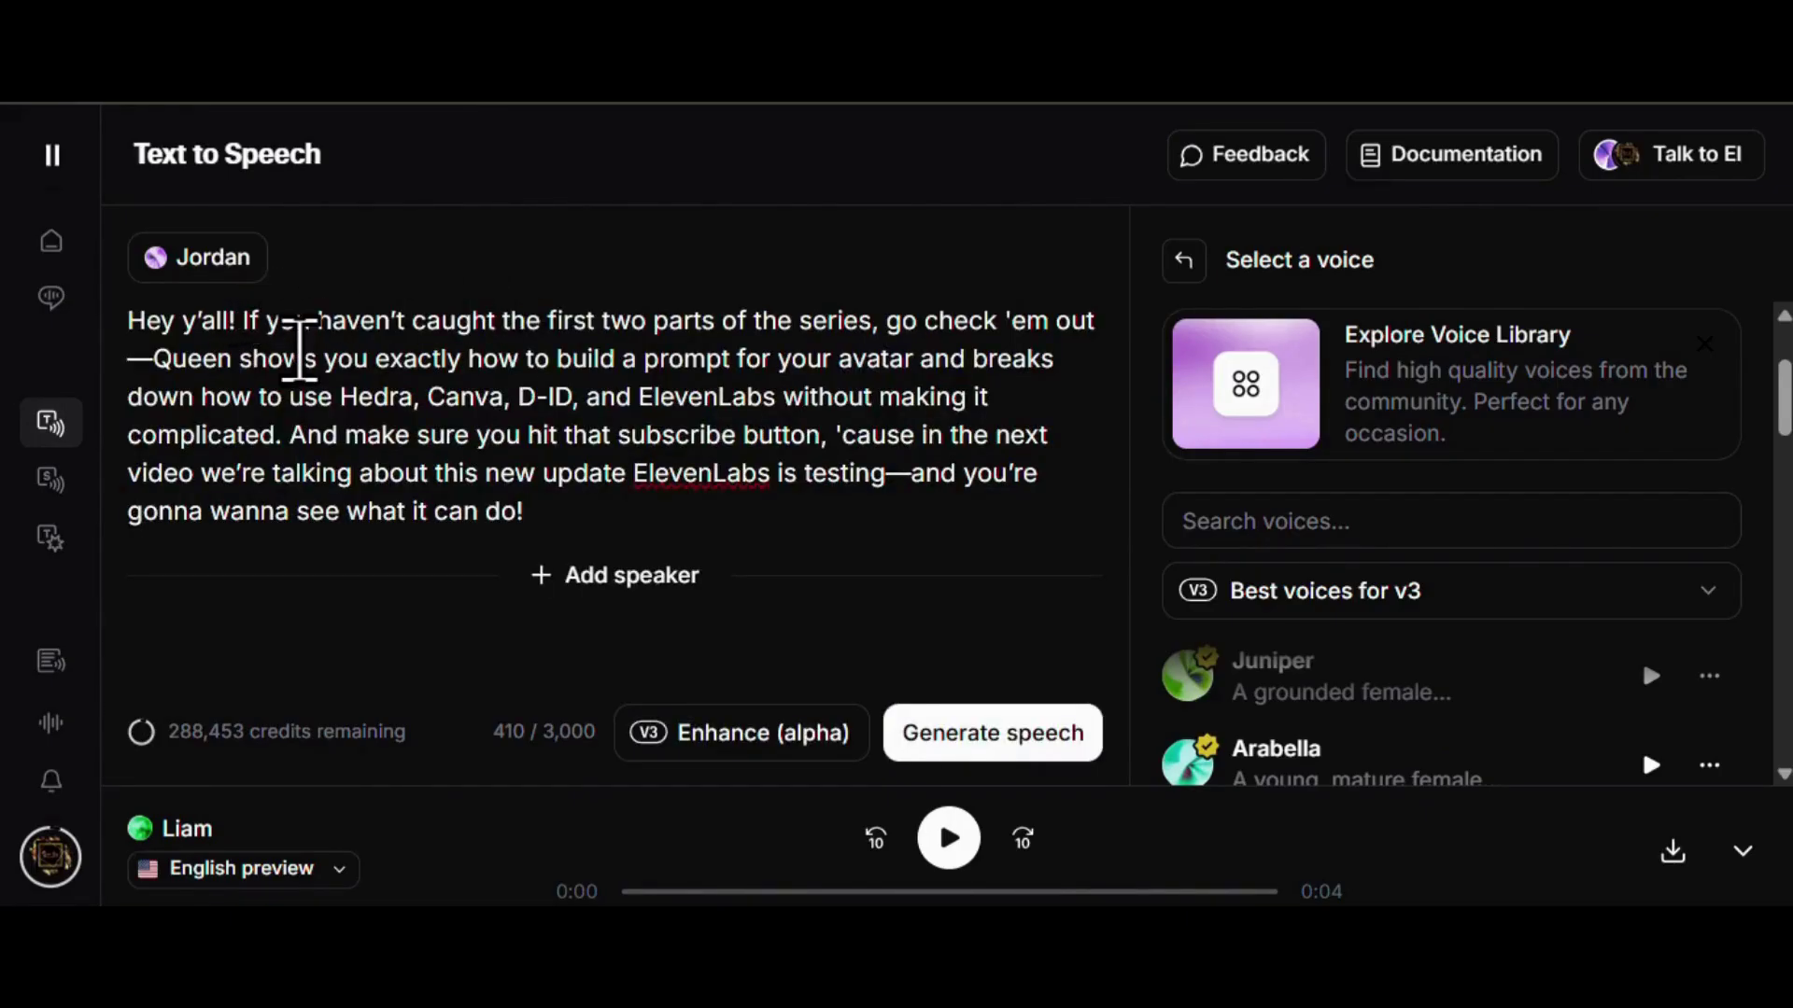
key(BackSpace)
key(BackSpace)
key(BackSpace)
key(BackSpace)
key(BackSpace)
key(BackSpace)
key(BackSpace)
key(BackSpace)
key(BackSpace)
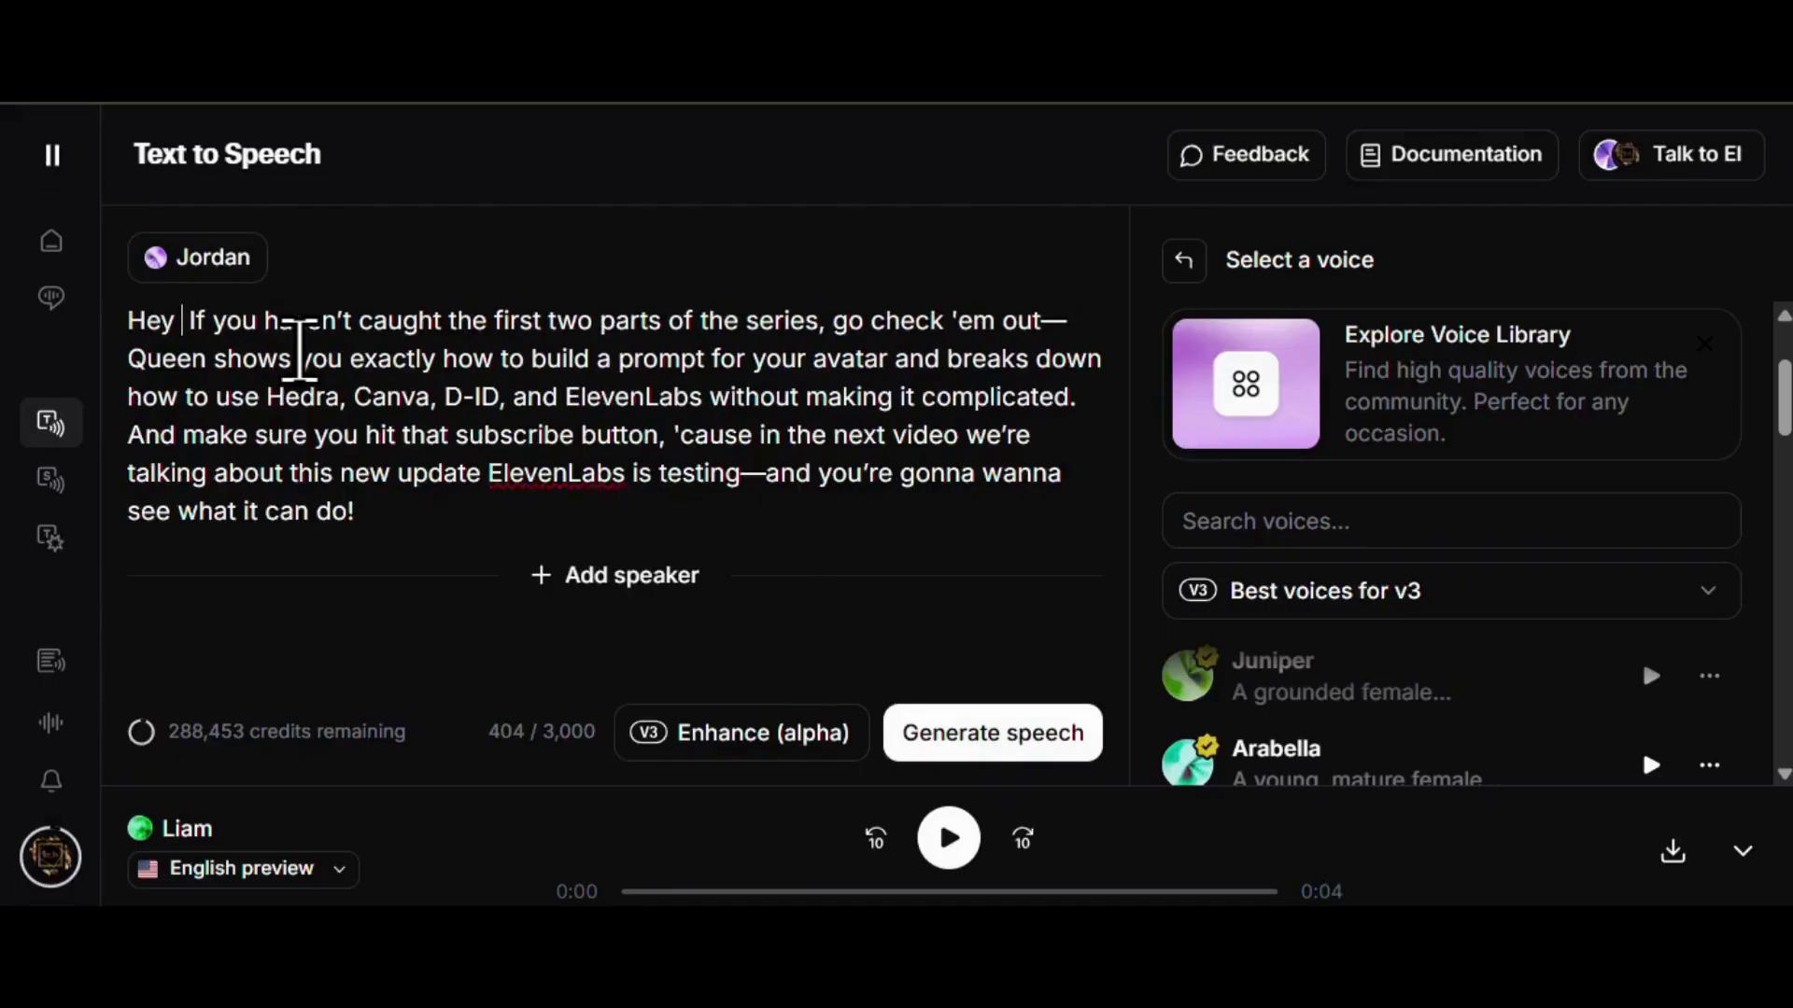
key(BackSpace)
key(BackSpace)
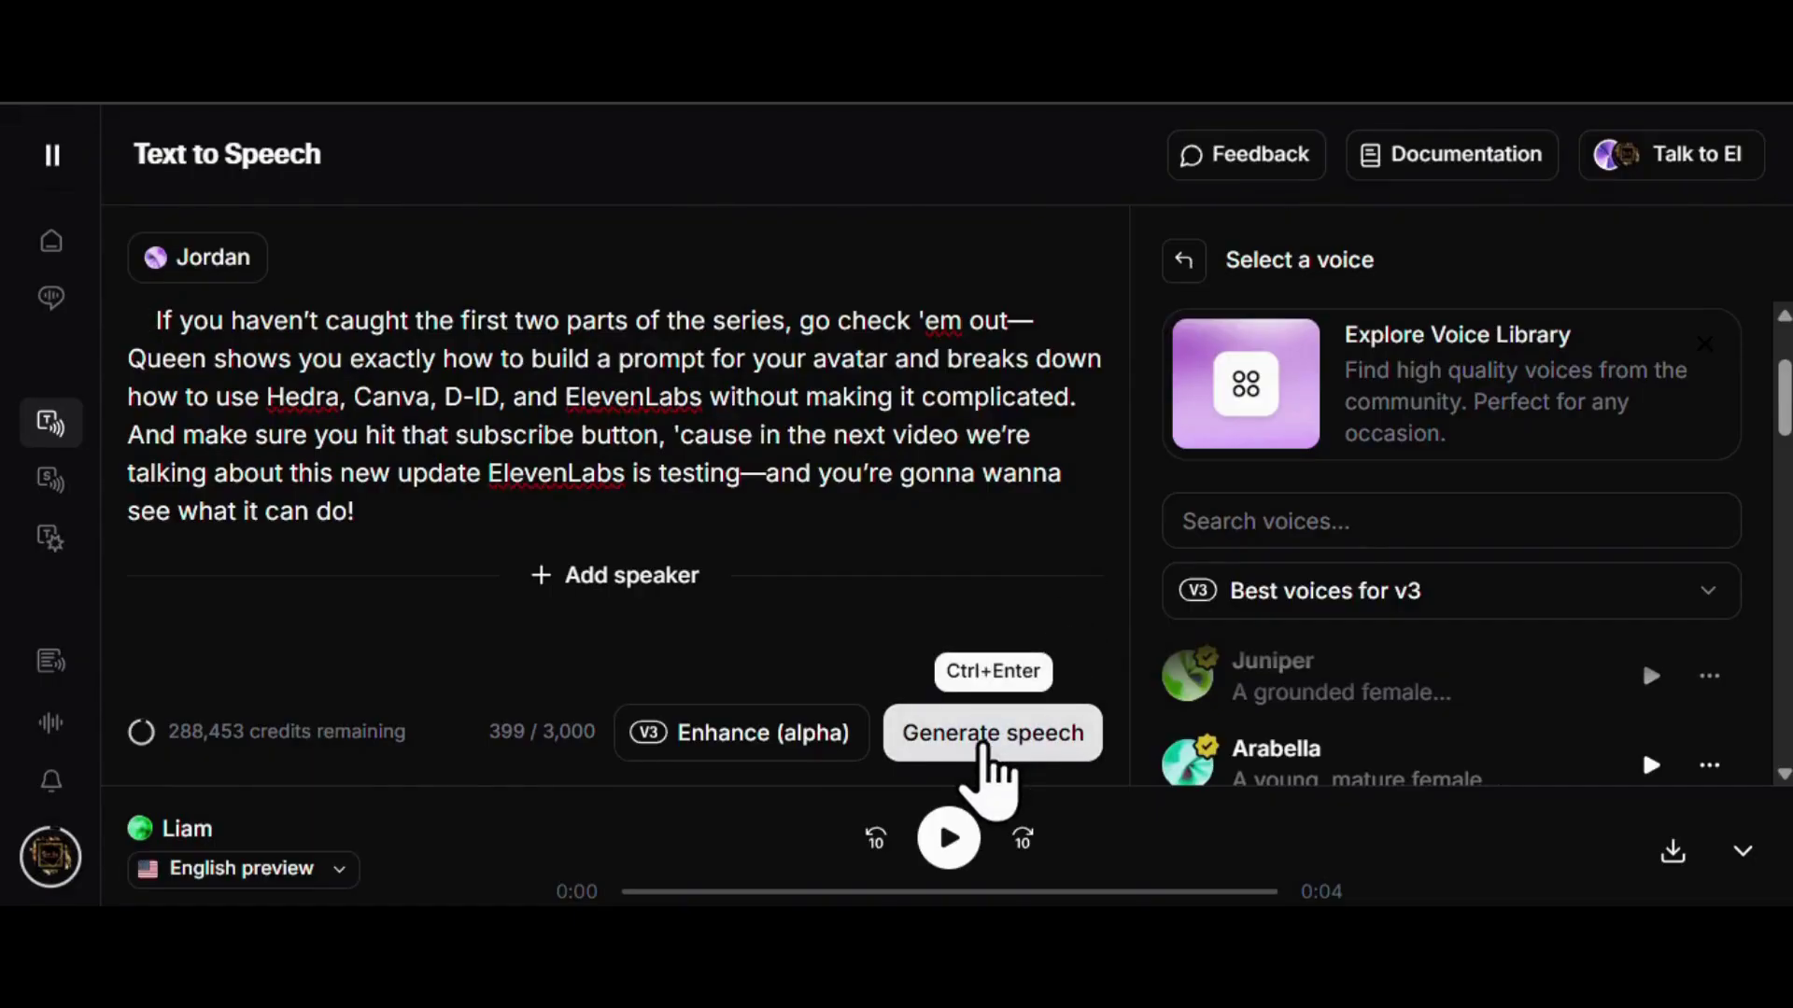
Generate speech, compare Generation 1 and 2, and download Generation 1 as an MP3
click(977, 738)
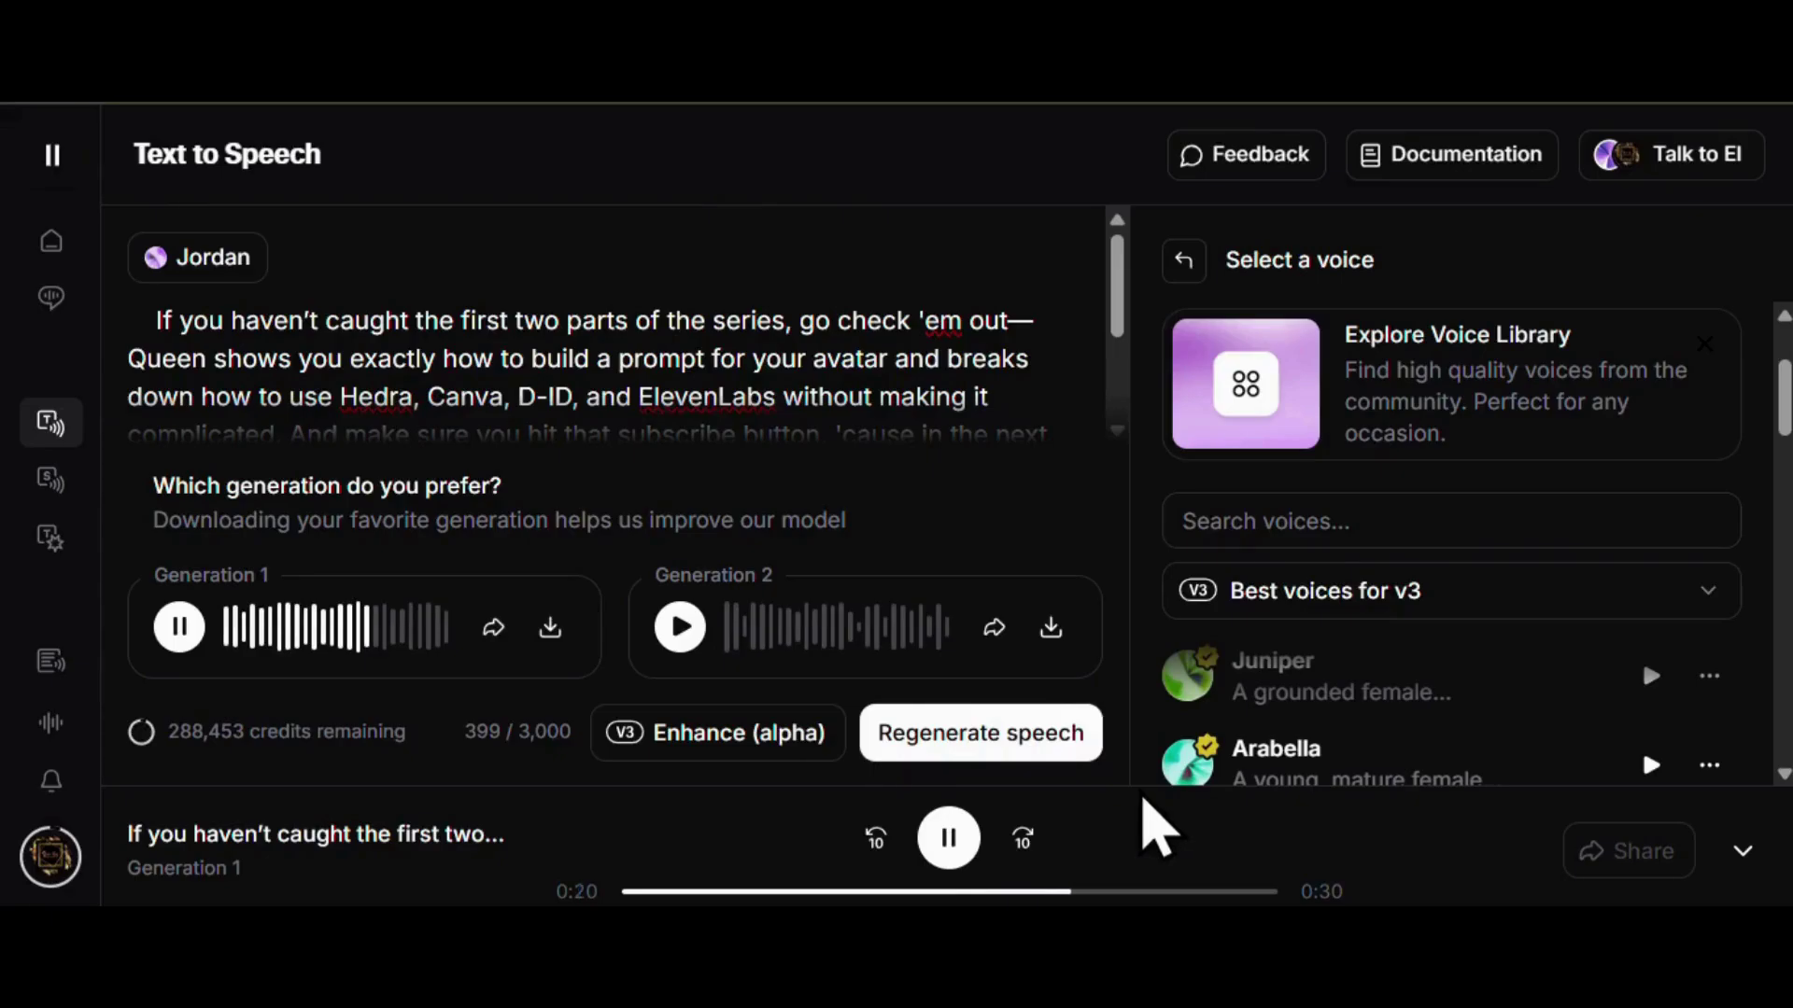
click(949, 838)
click(679, 627)
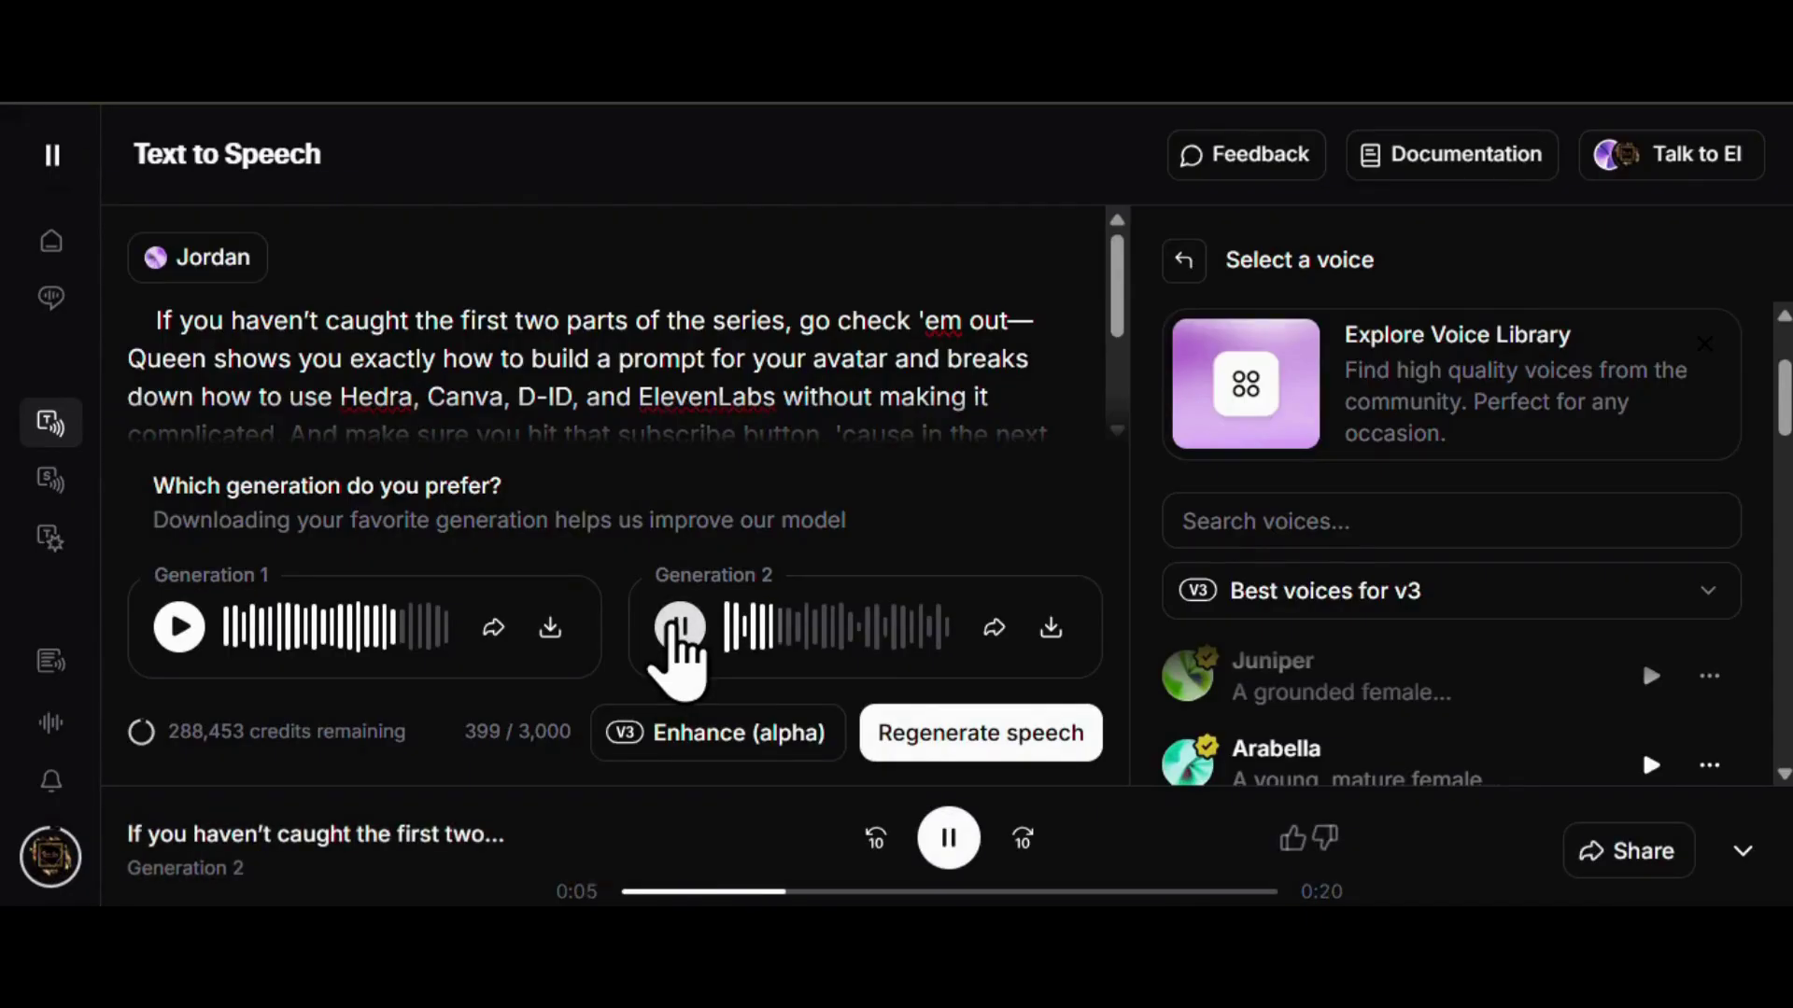
click(680, 626)
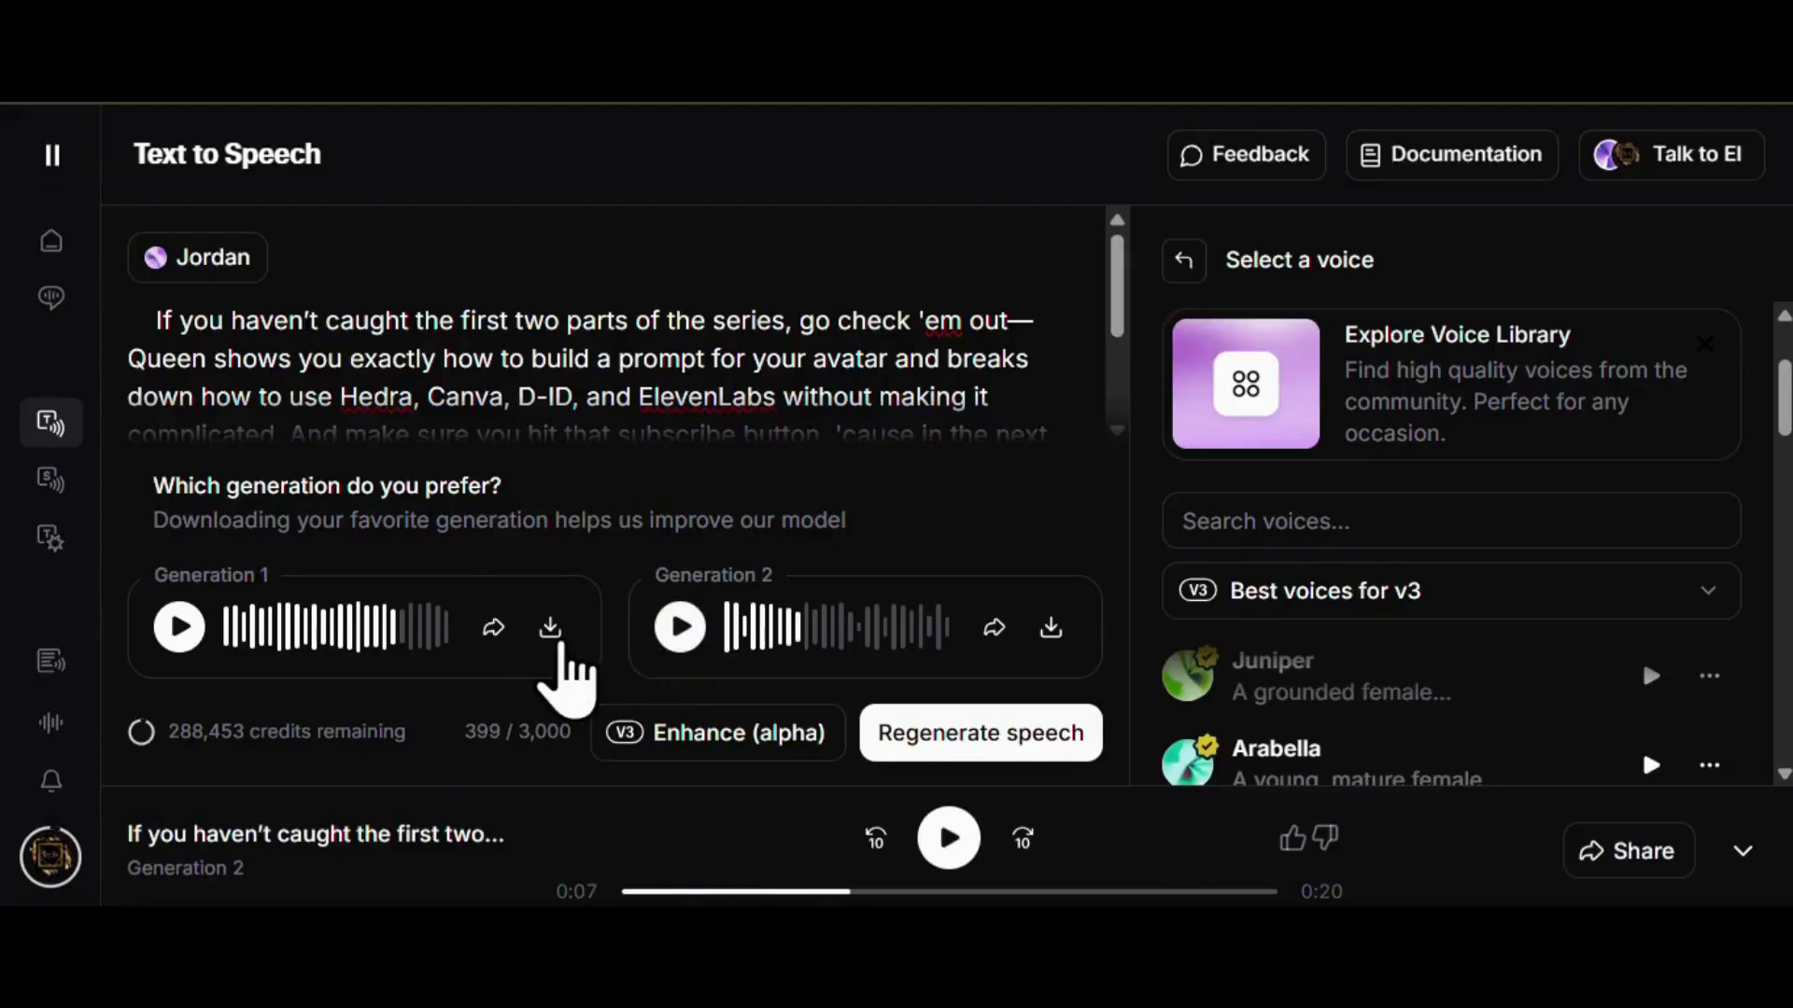
click(553, 635)
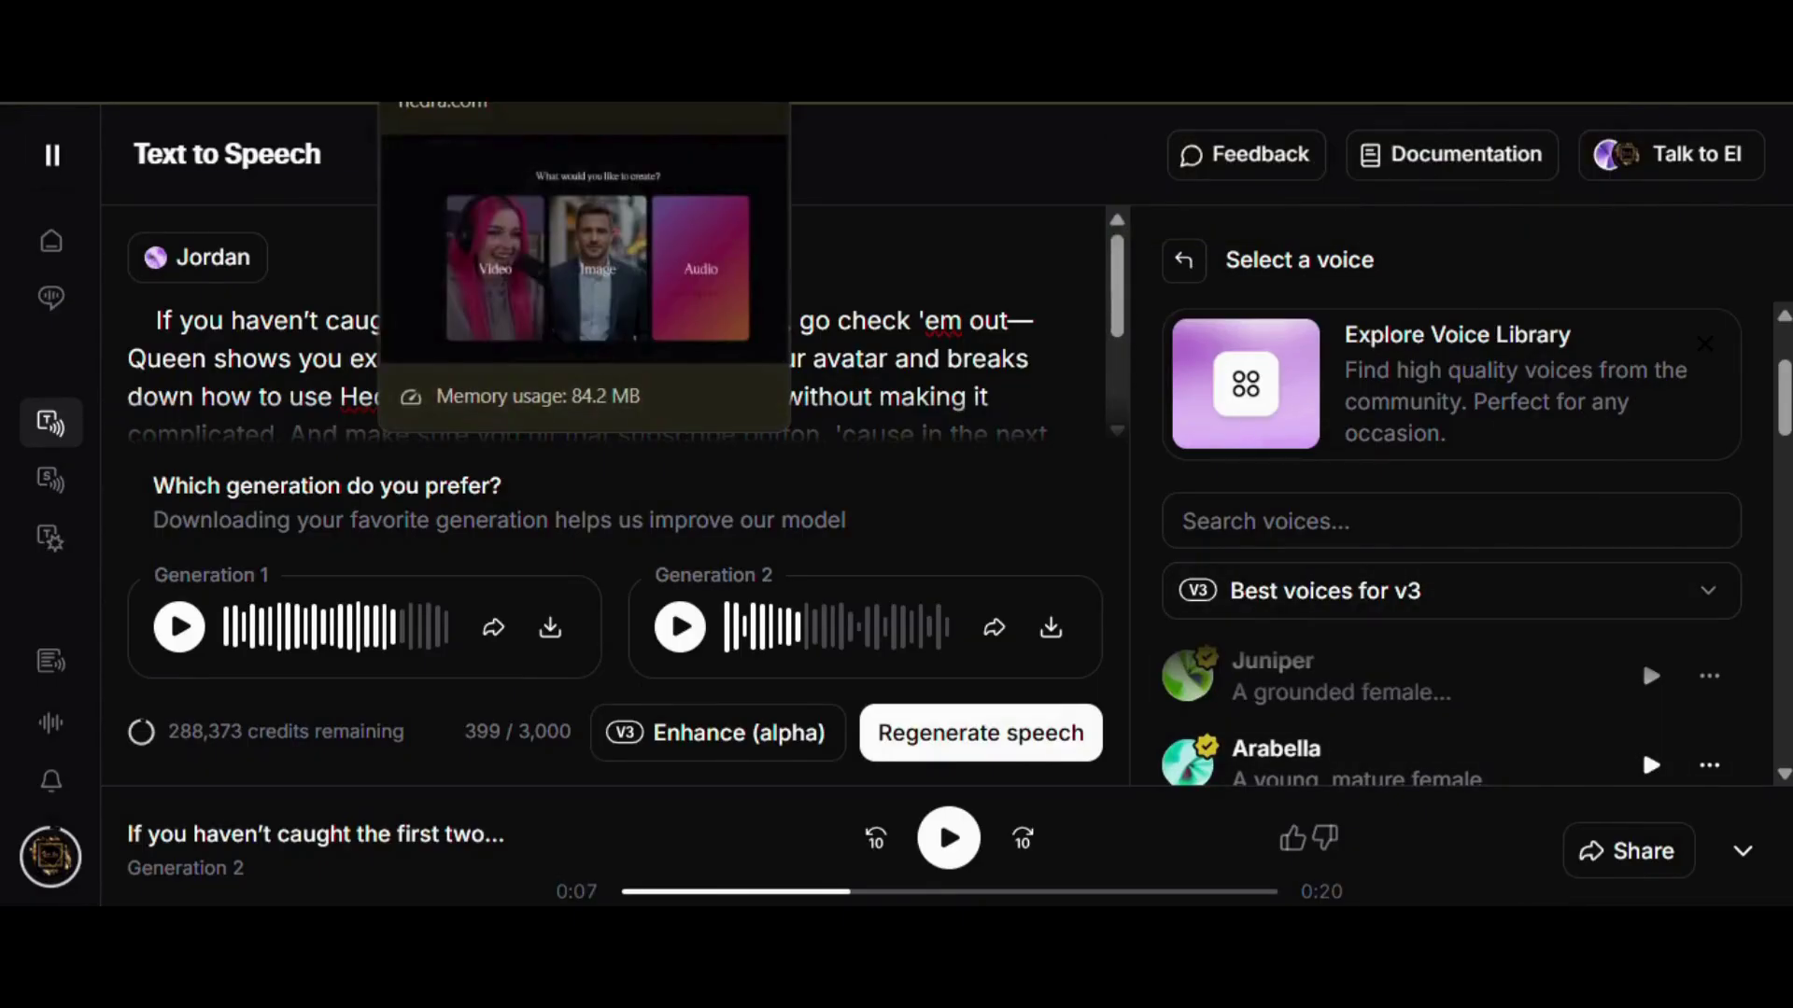
Start a new Hedra video using the man's portrait PNG as the start frame
click(439, 89)
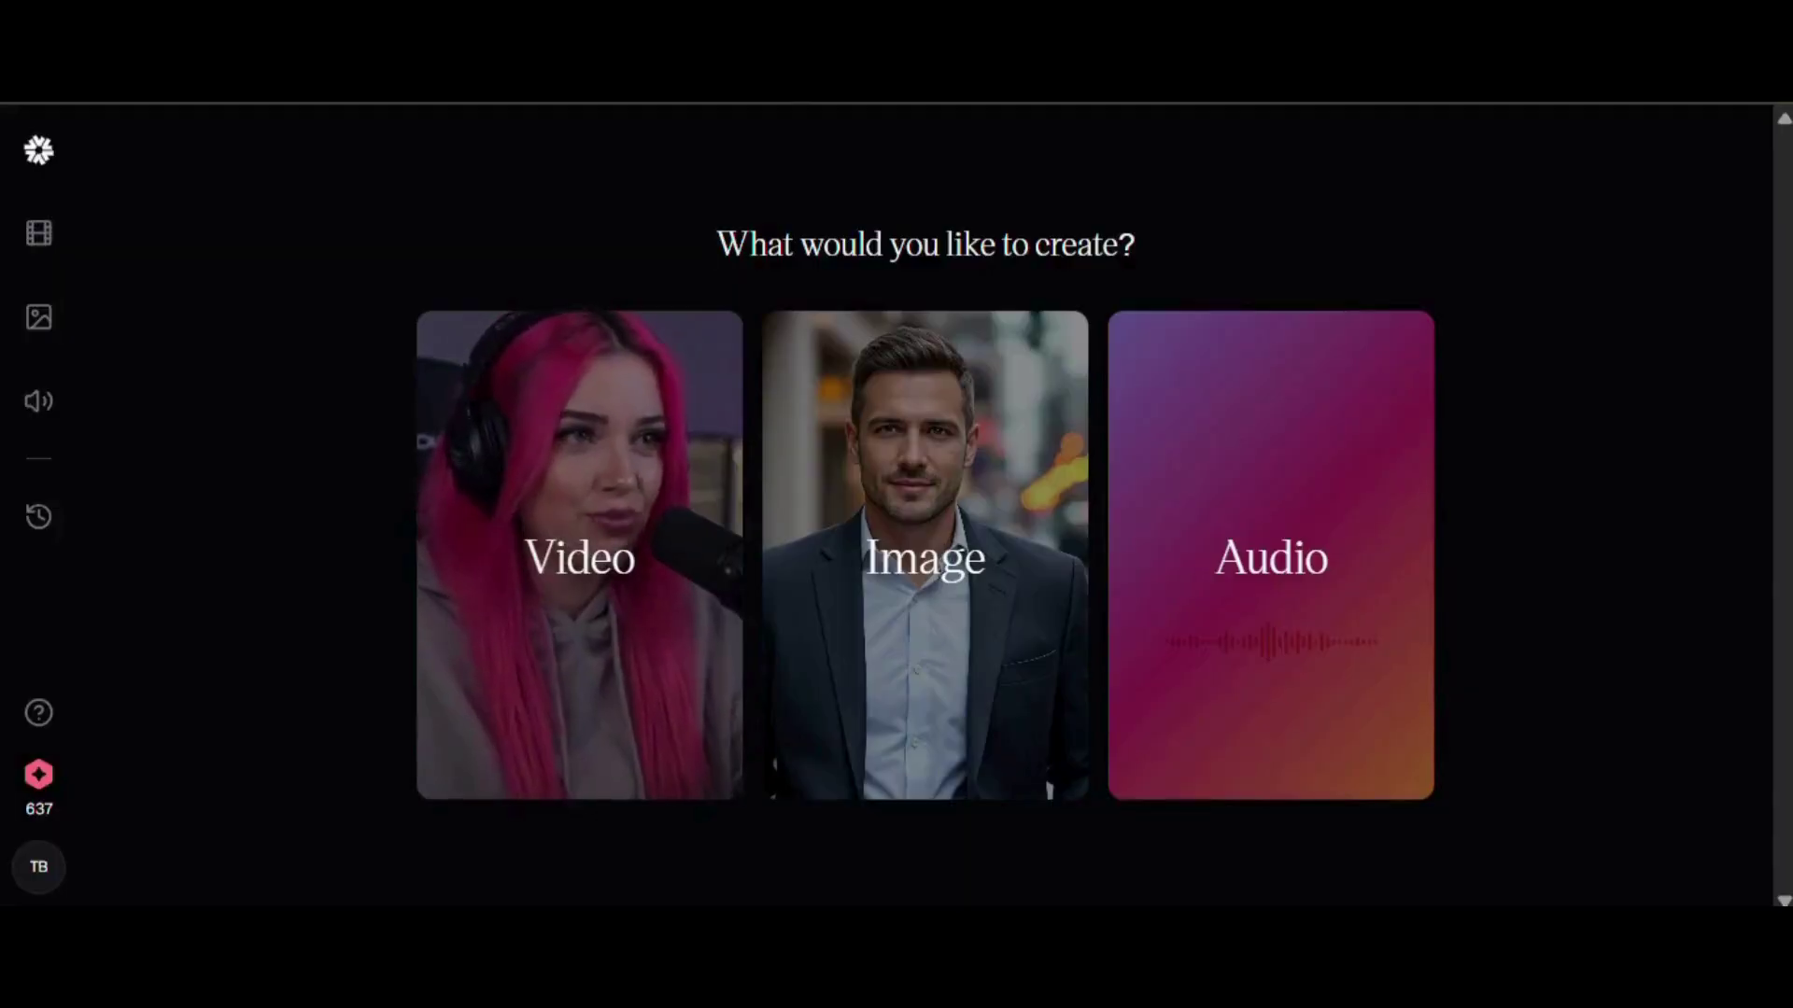
click(40, 236)
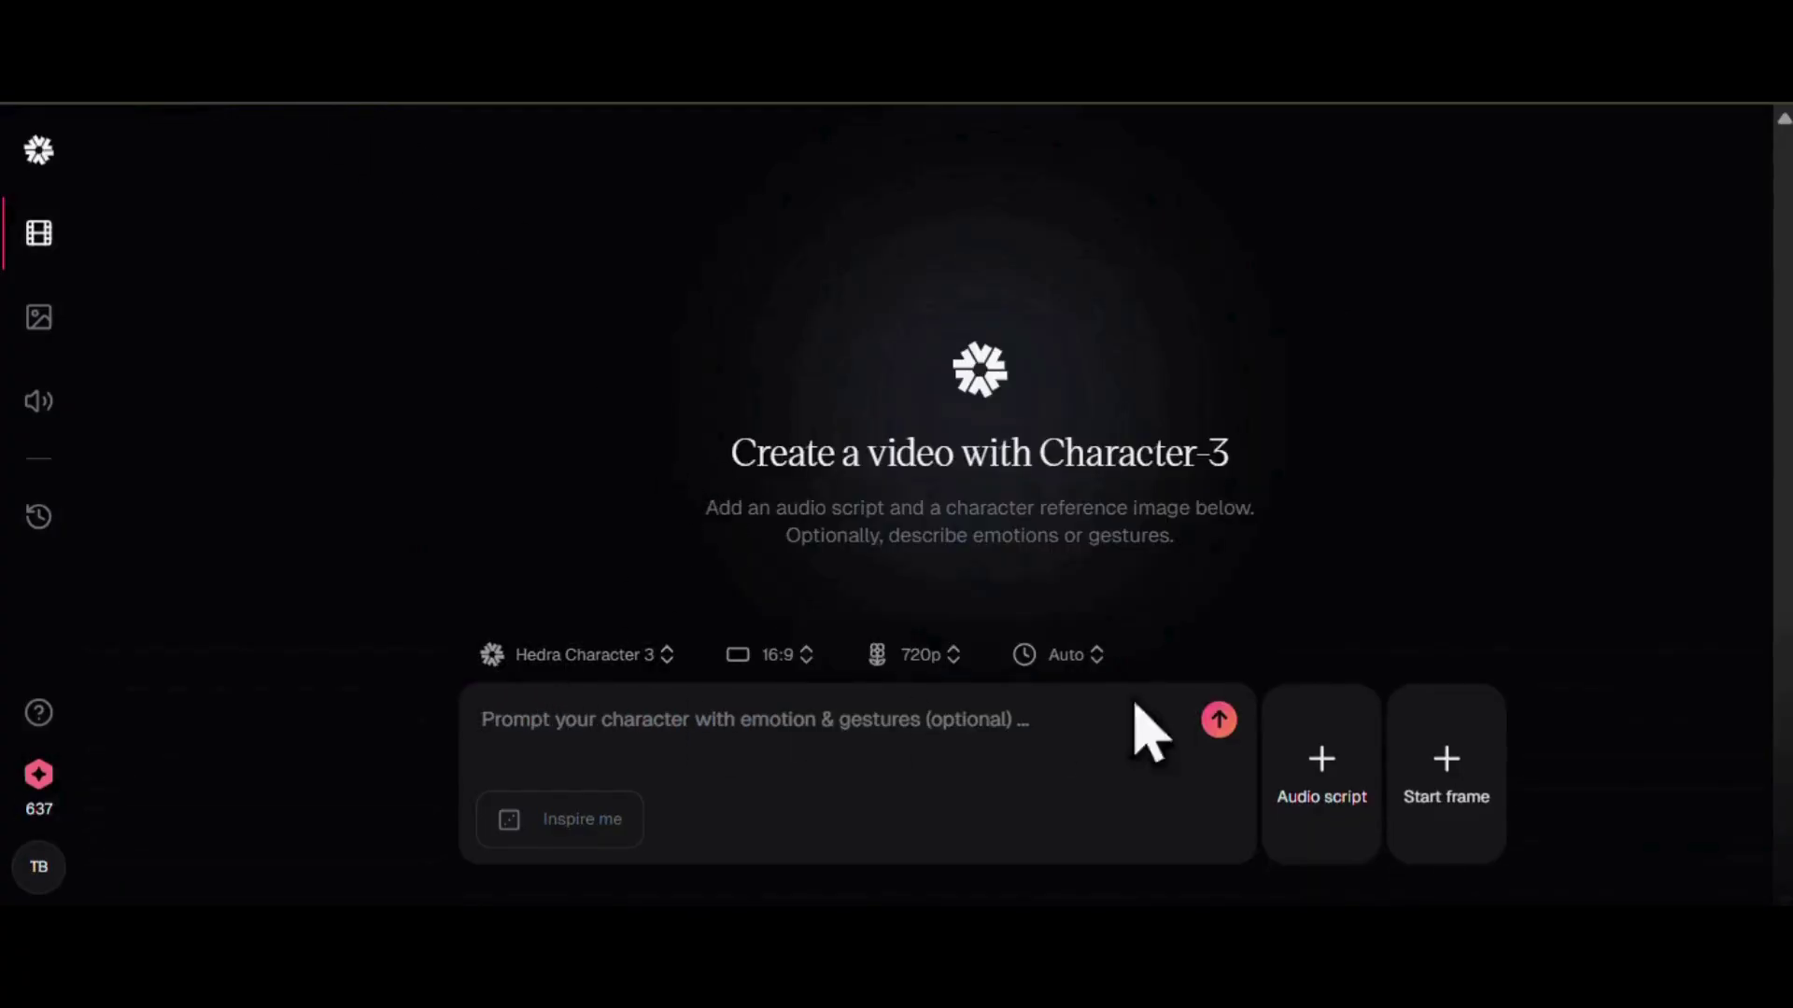
click(1468, 764)
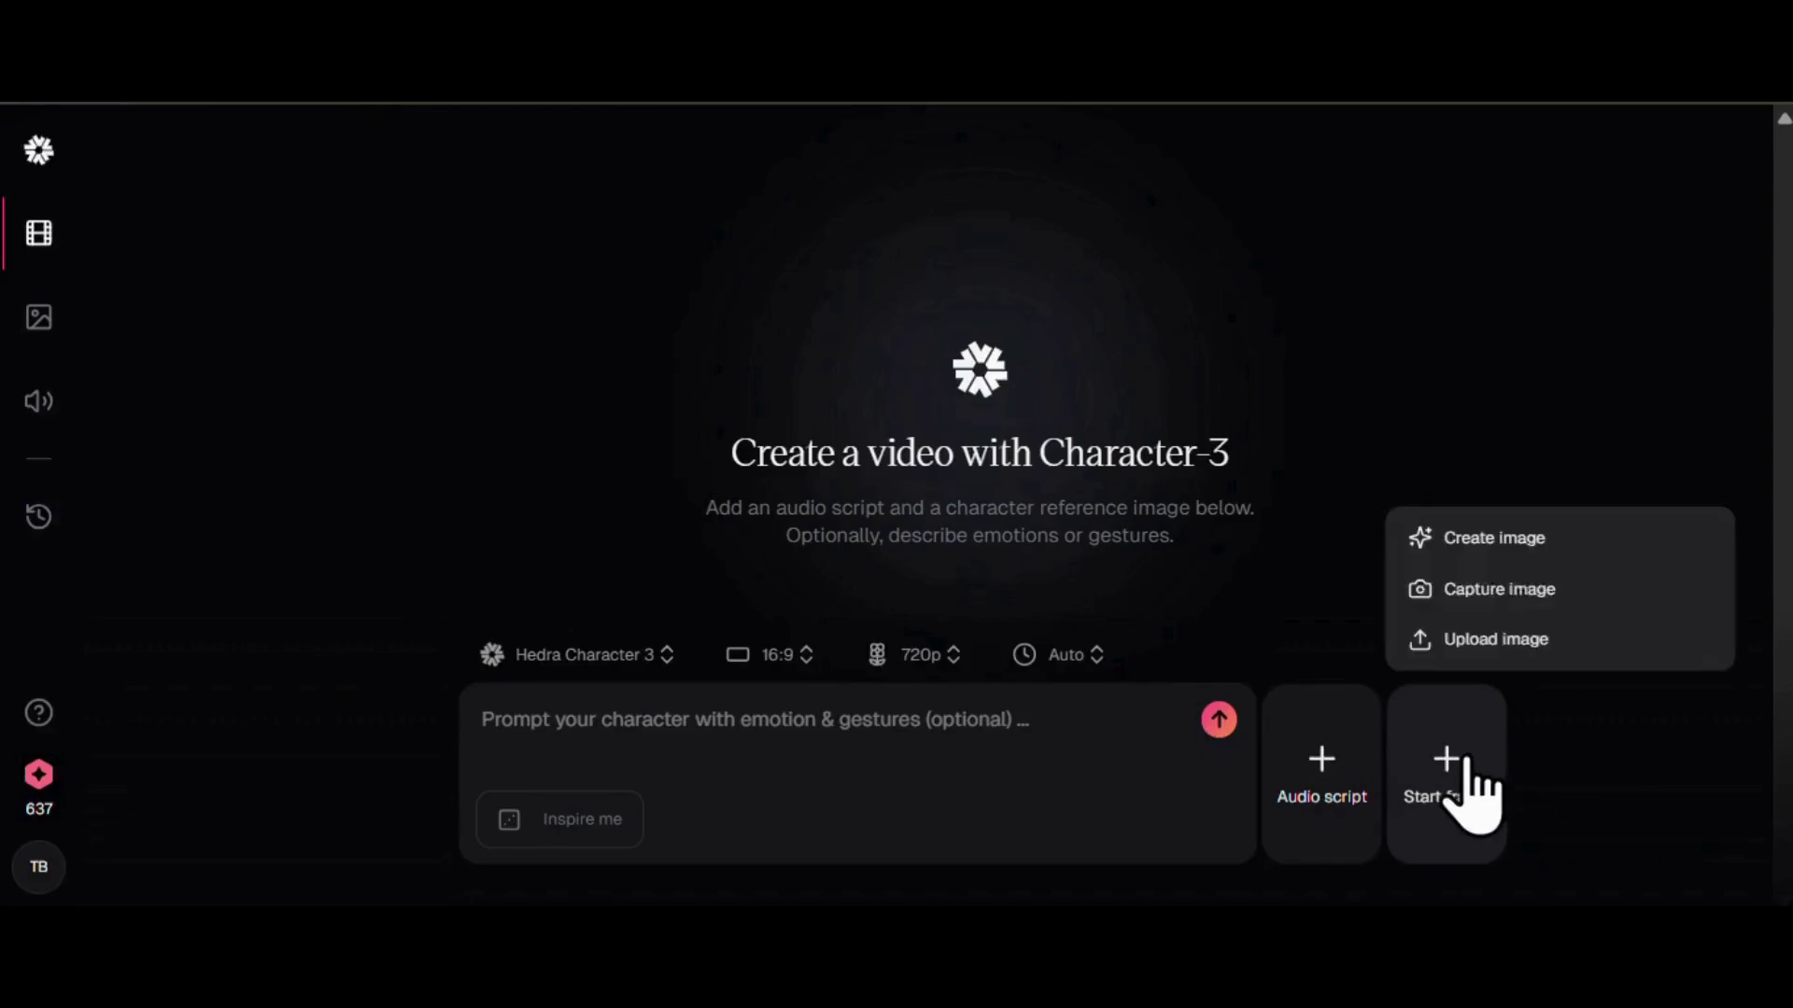
click(1517, 641)
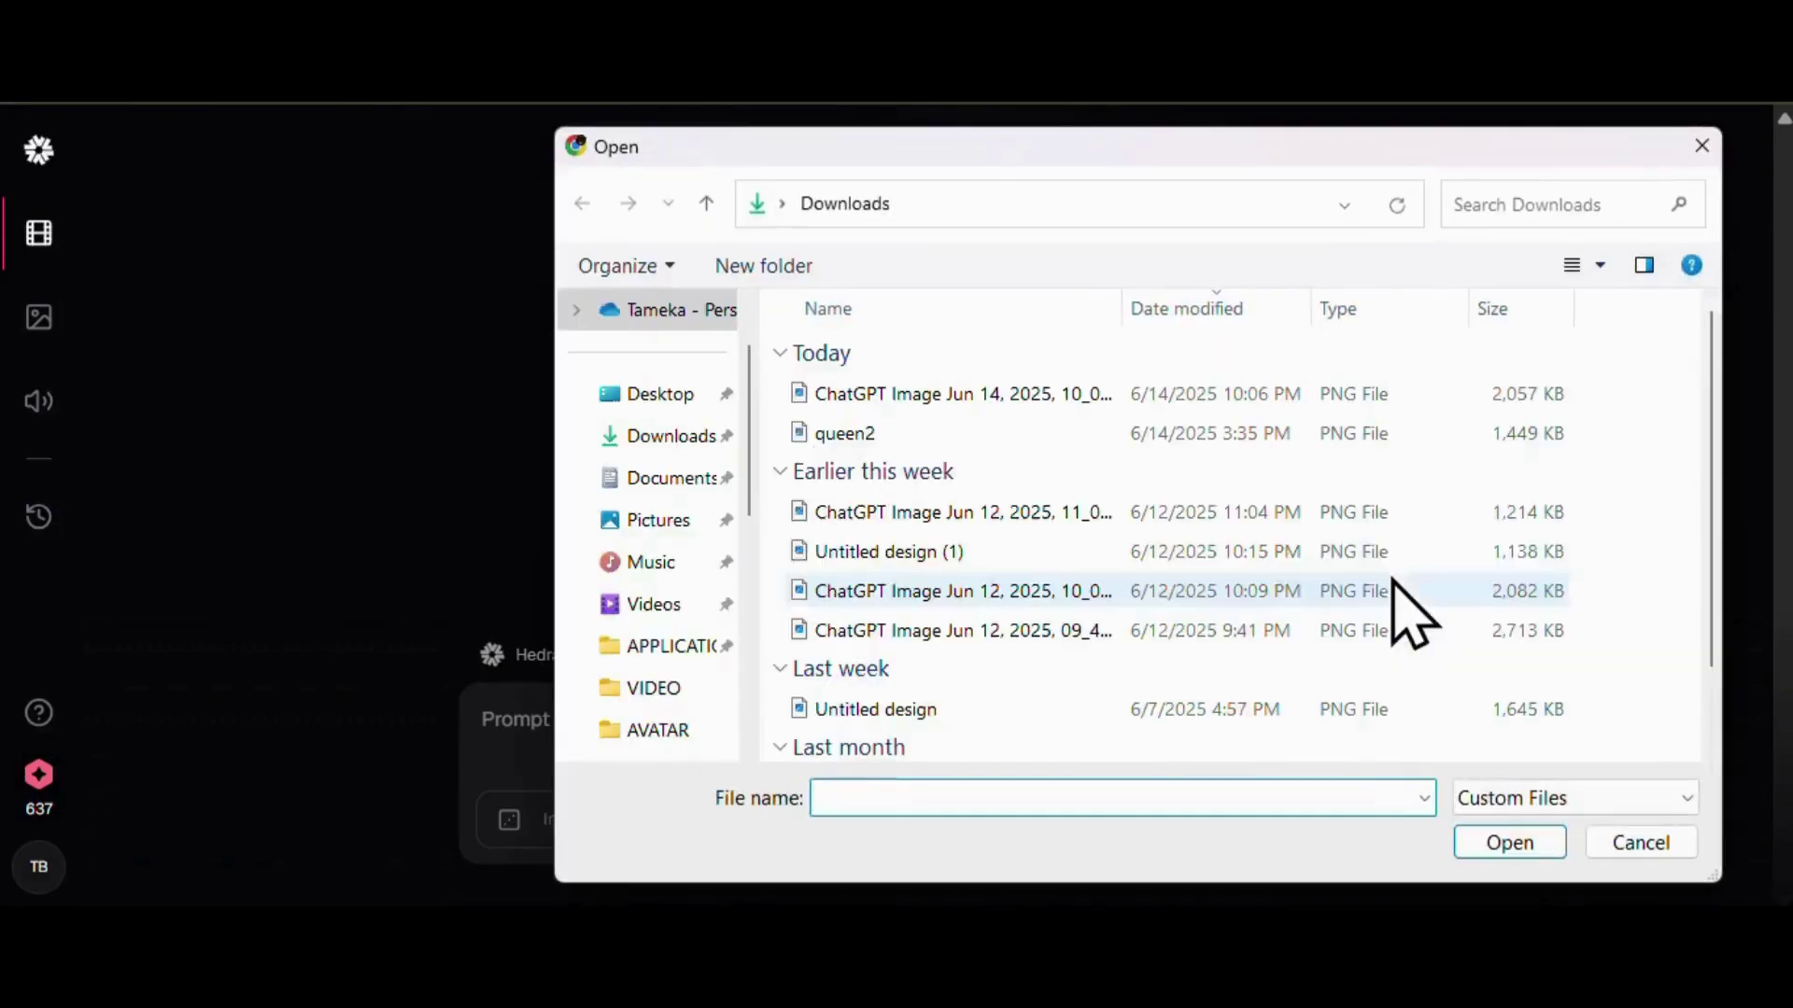
double_click(936, 392)
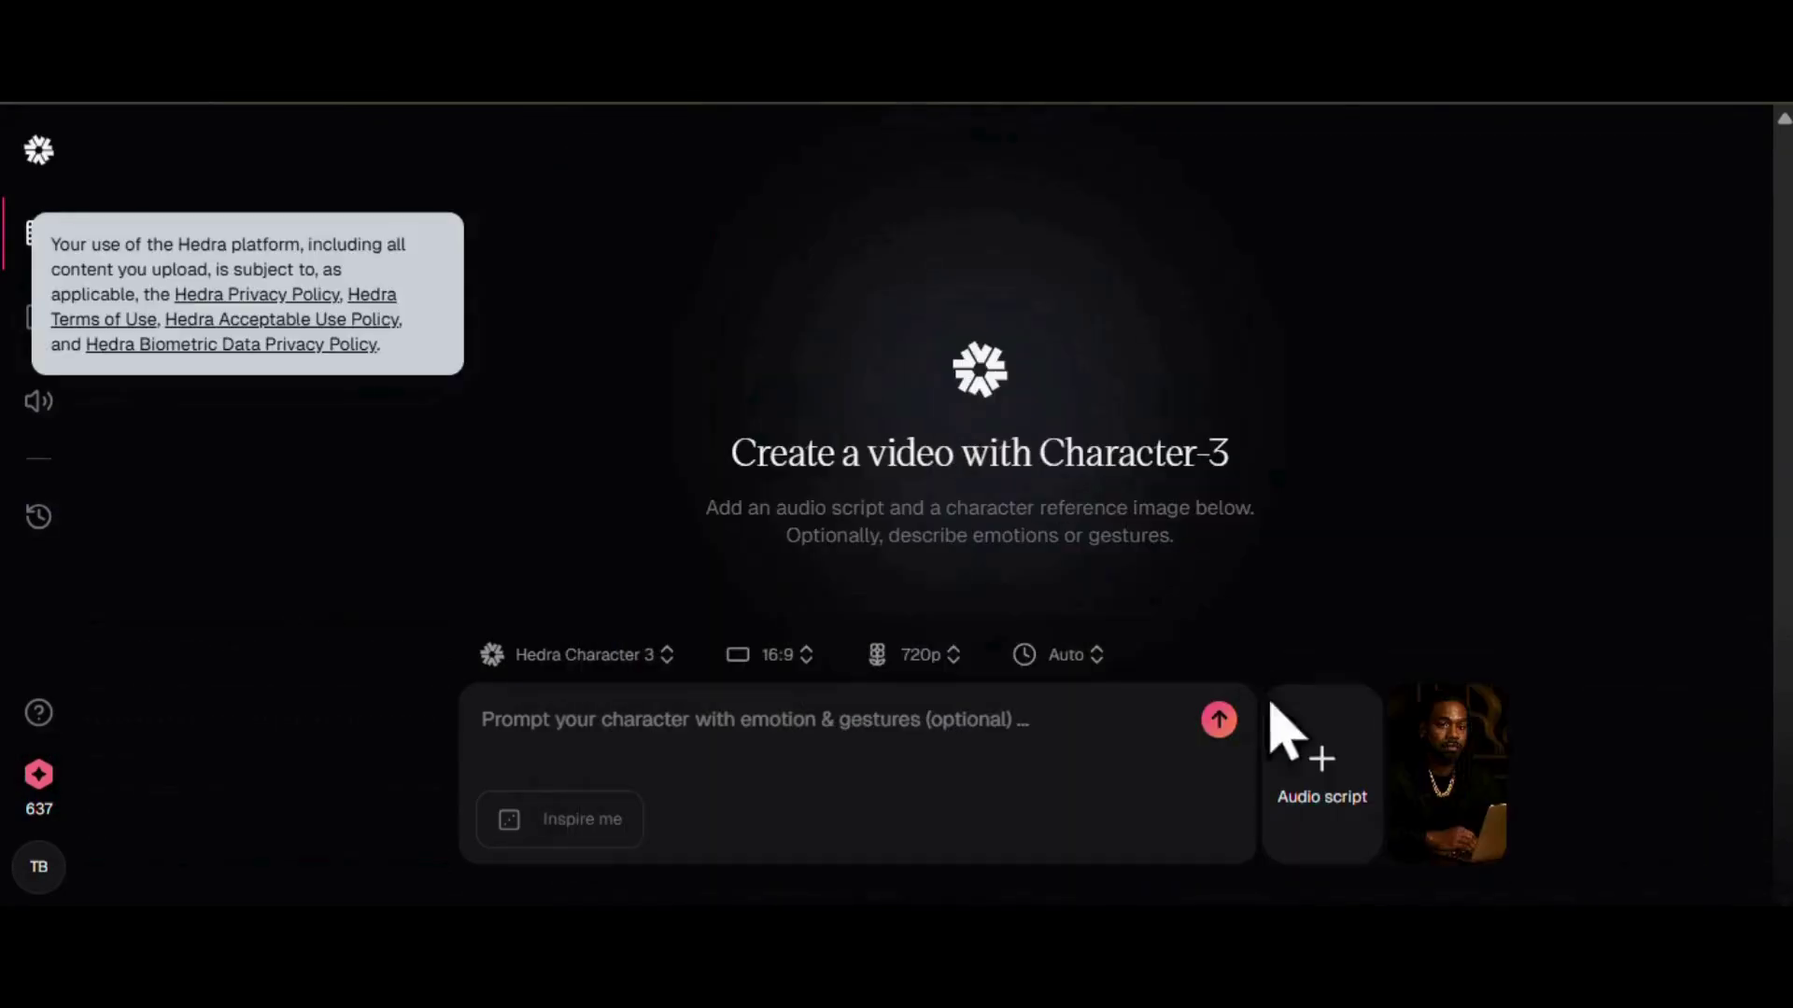
Upload the downloaded MP3 voiceover as the audio script and add it to the video
click(1324, 768)
click(1410, 642)
double_click(987, 404)
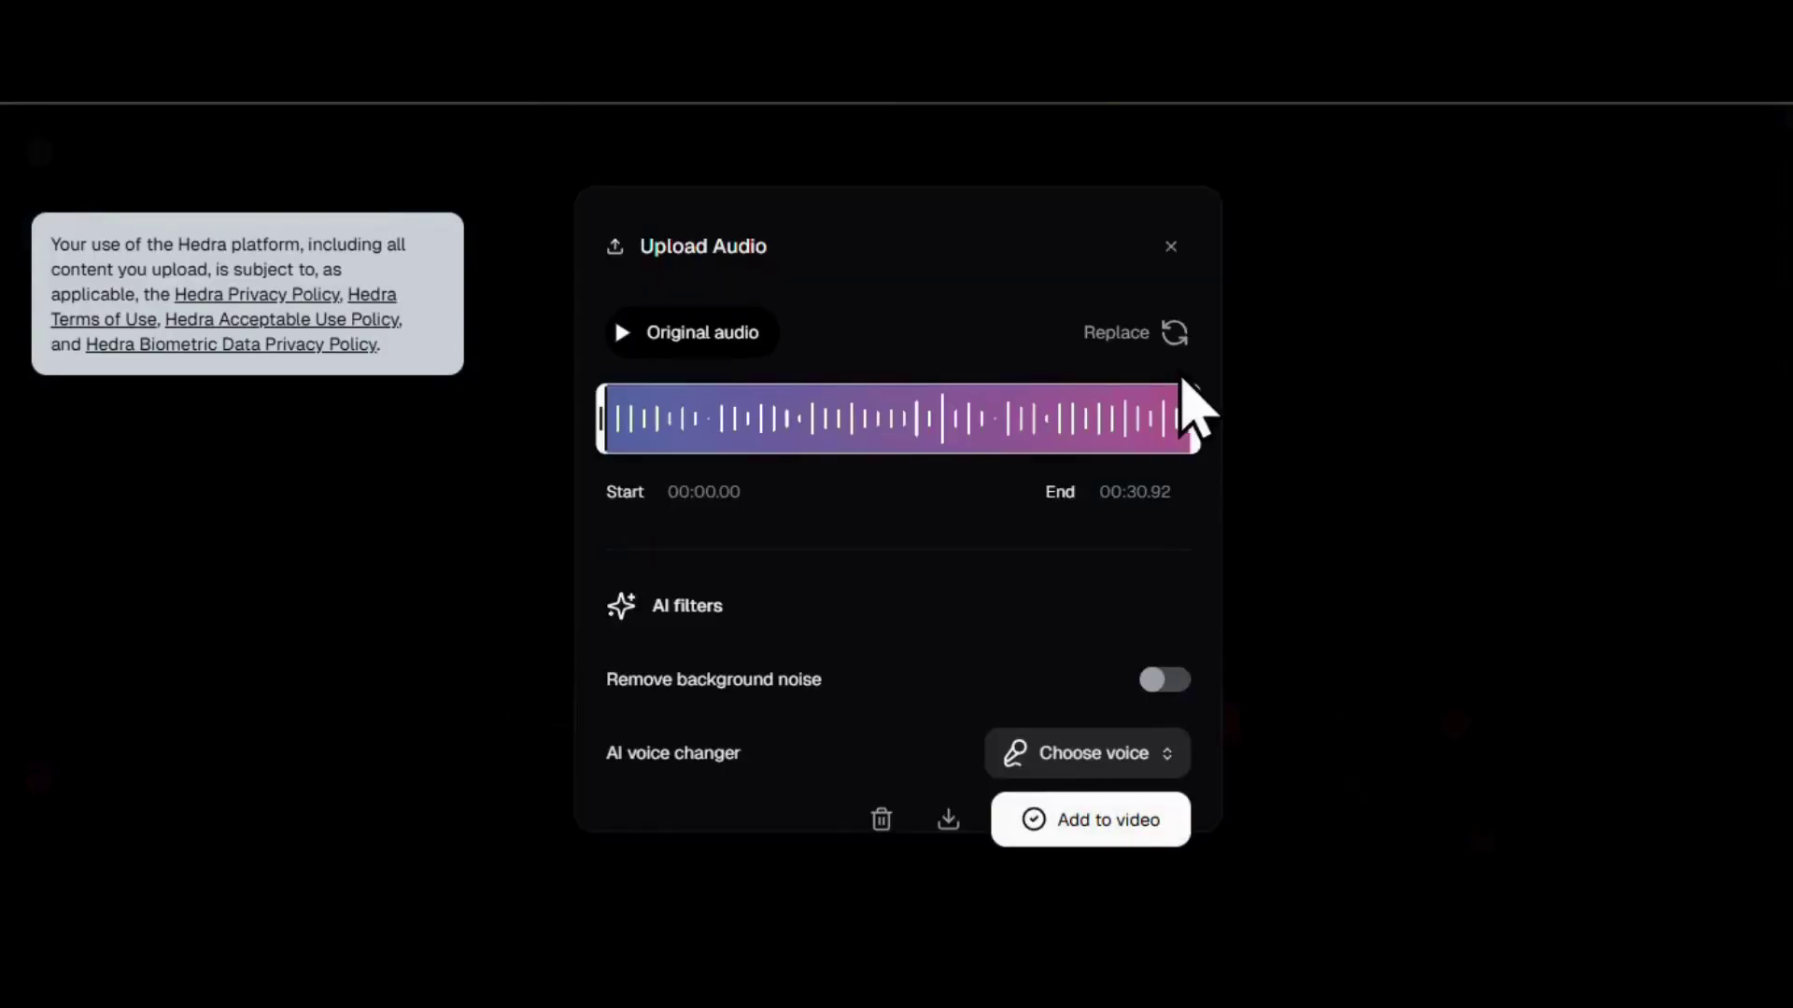
click(1127, 817)
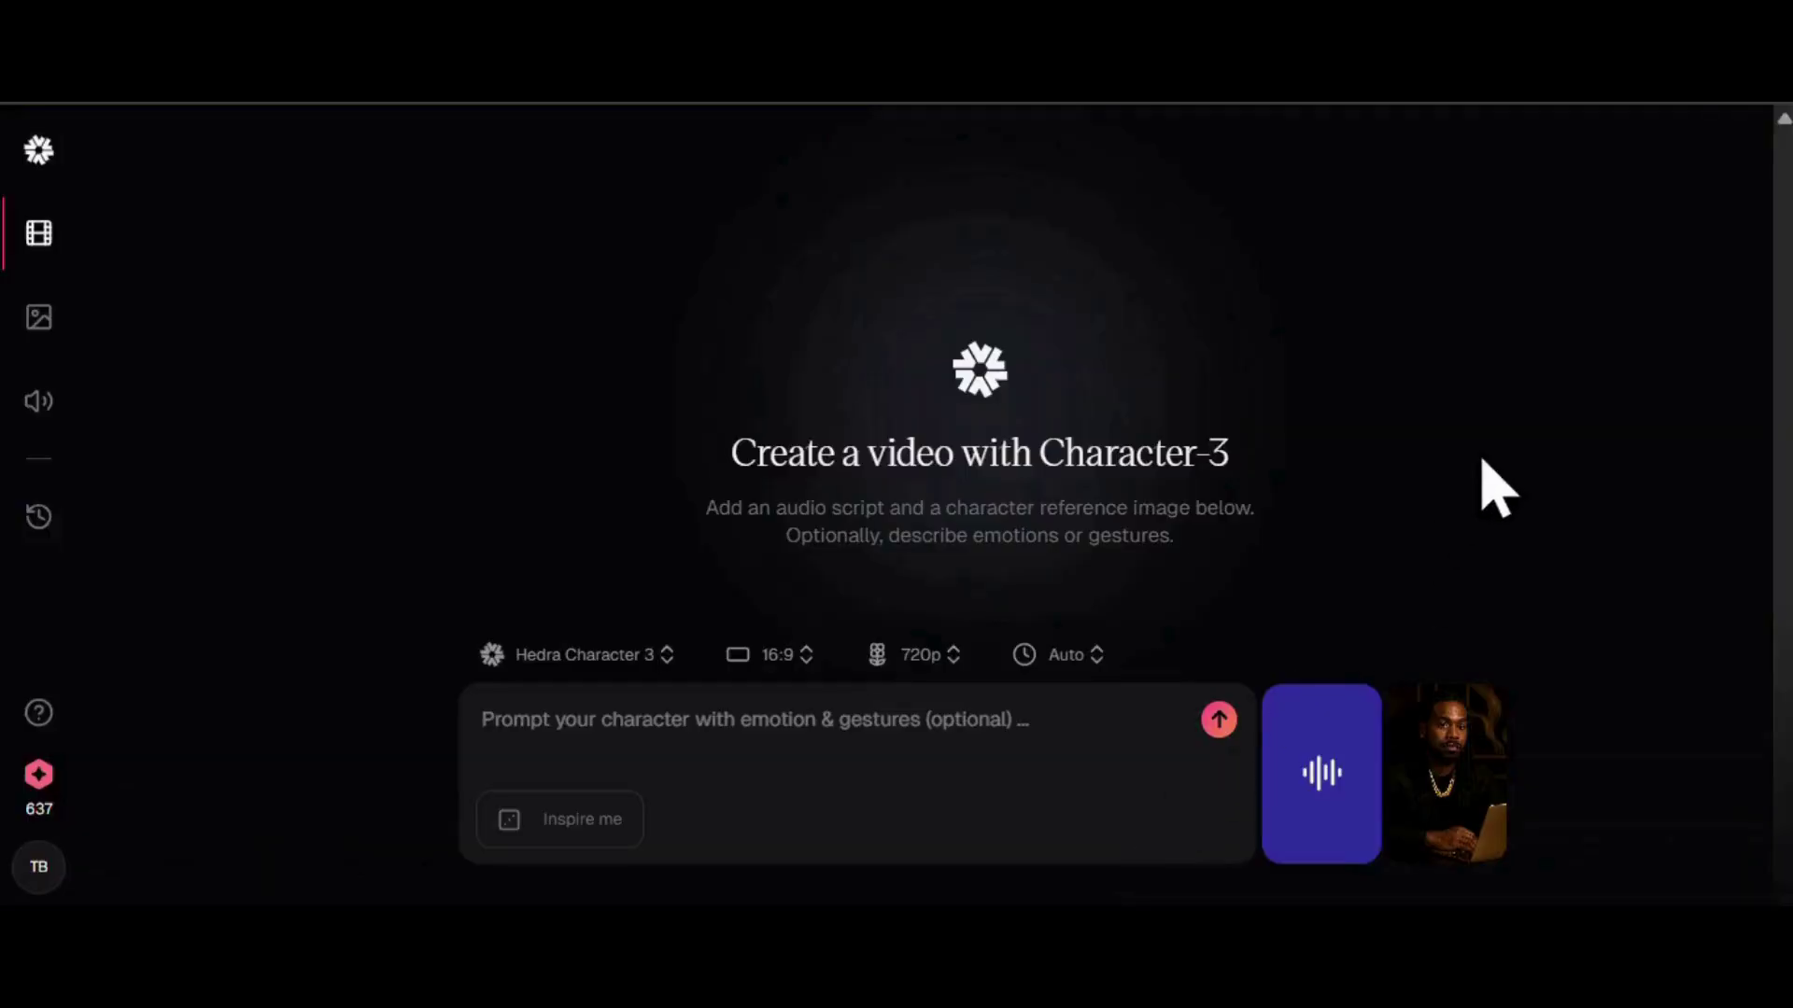
Generate the Character-3 talking video of the man at his laptop and download the clip
click(1218, 720)
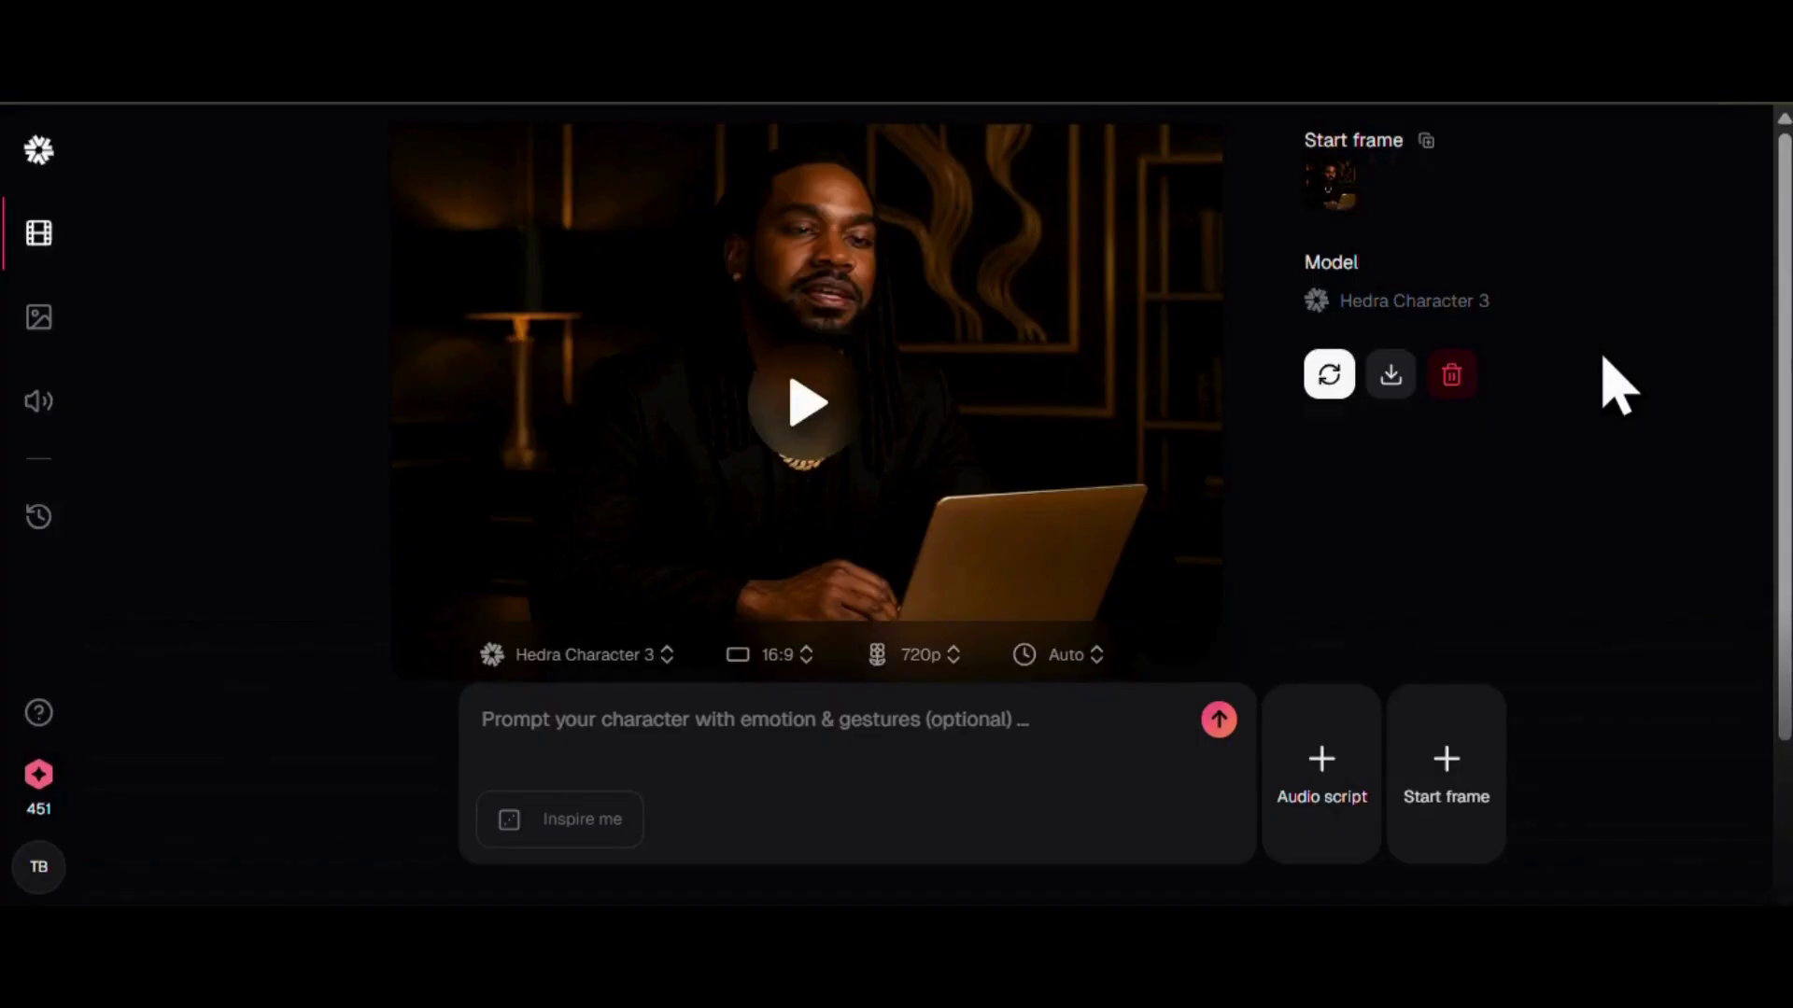
click(1391, 375)
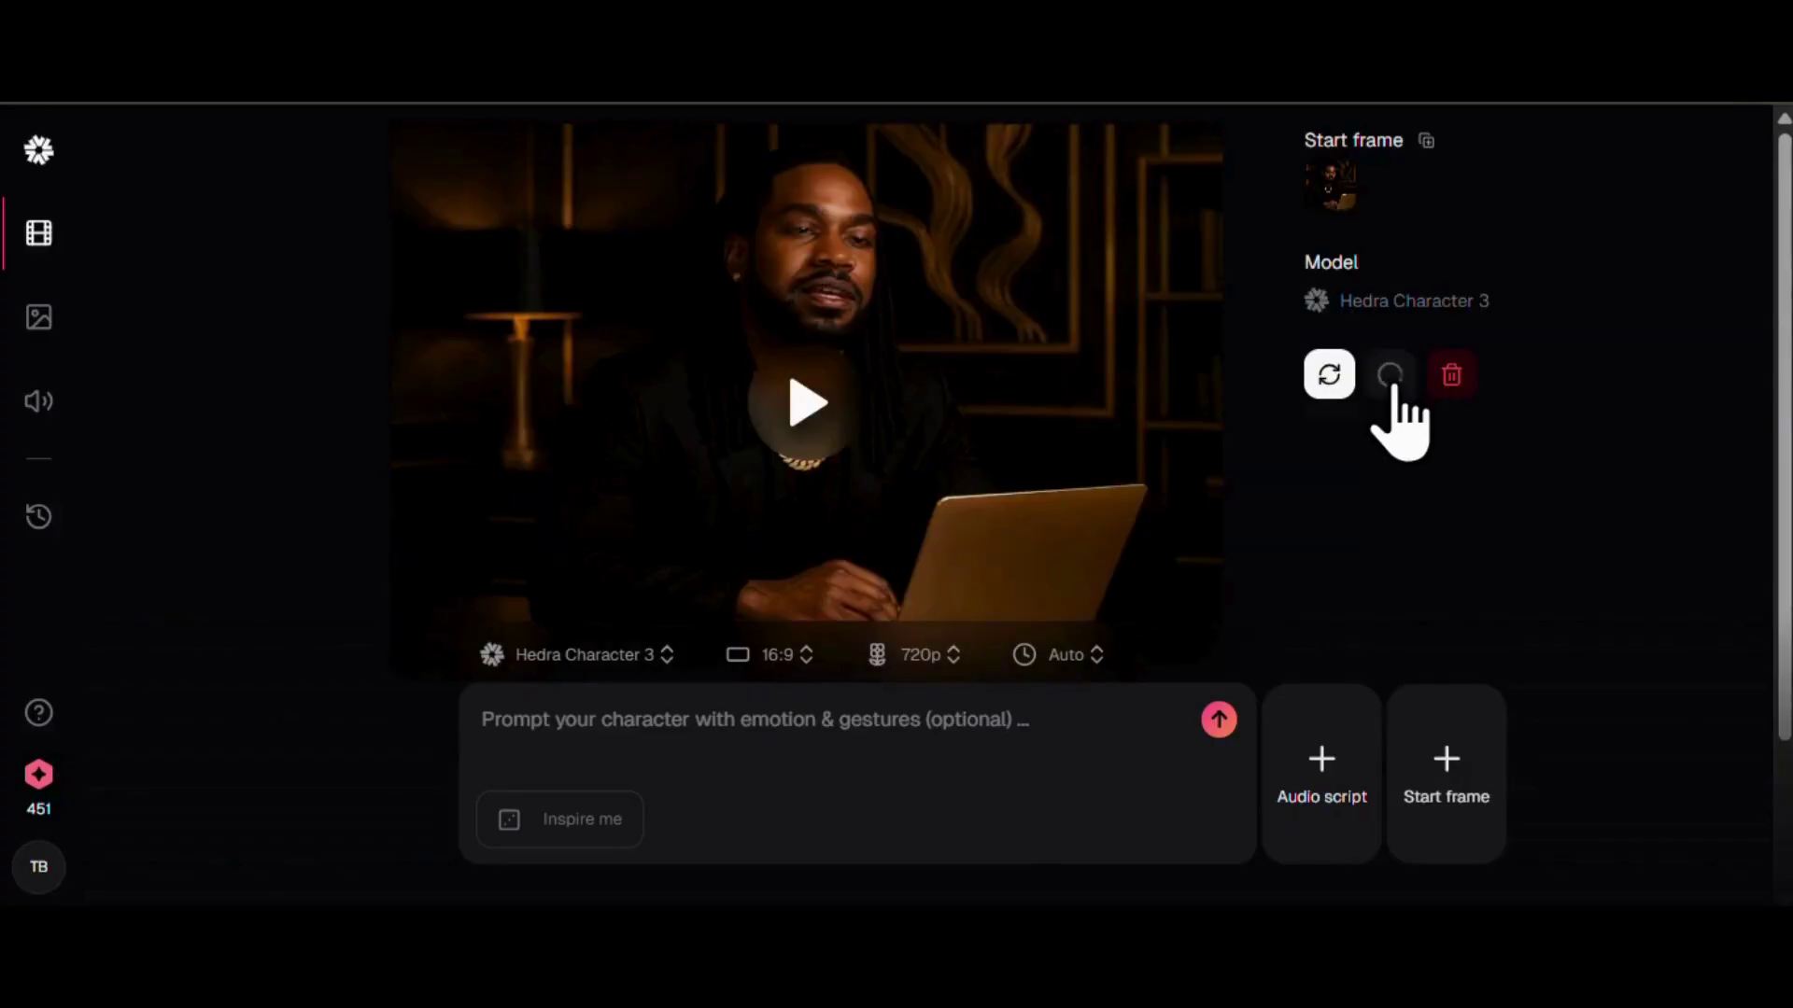